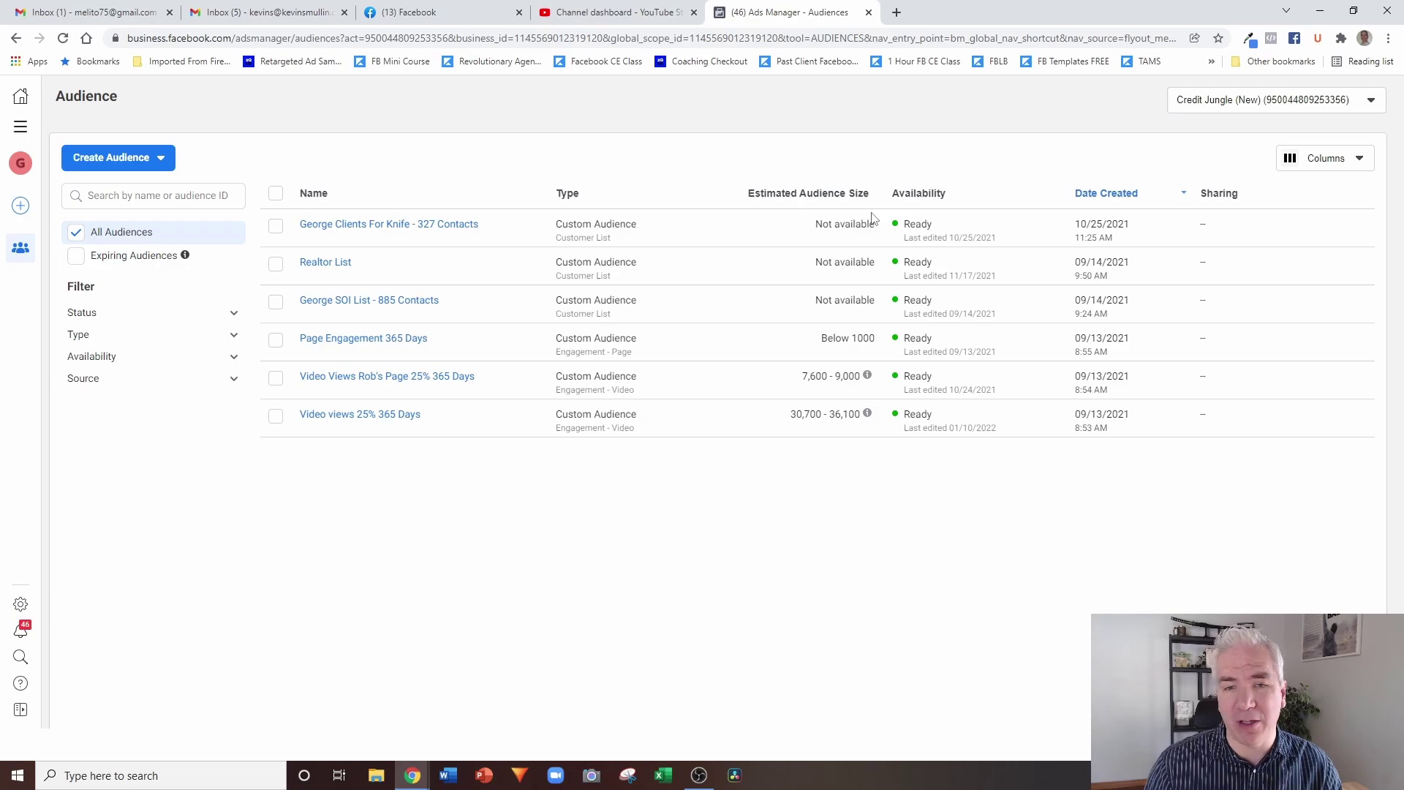
Start creating a custom audience with Facebook Page as its source
click(160, 158)
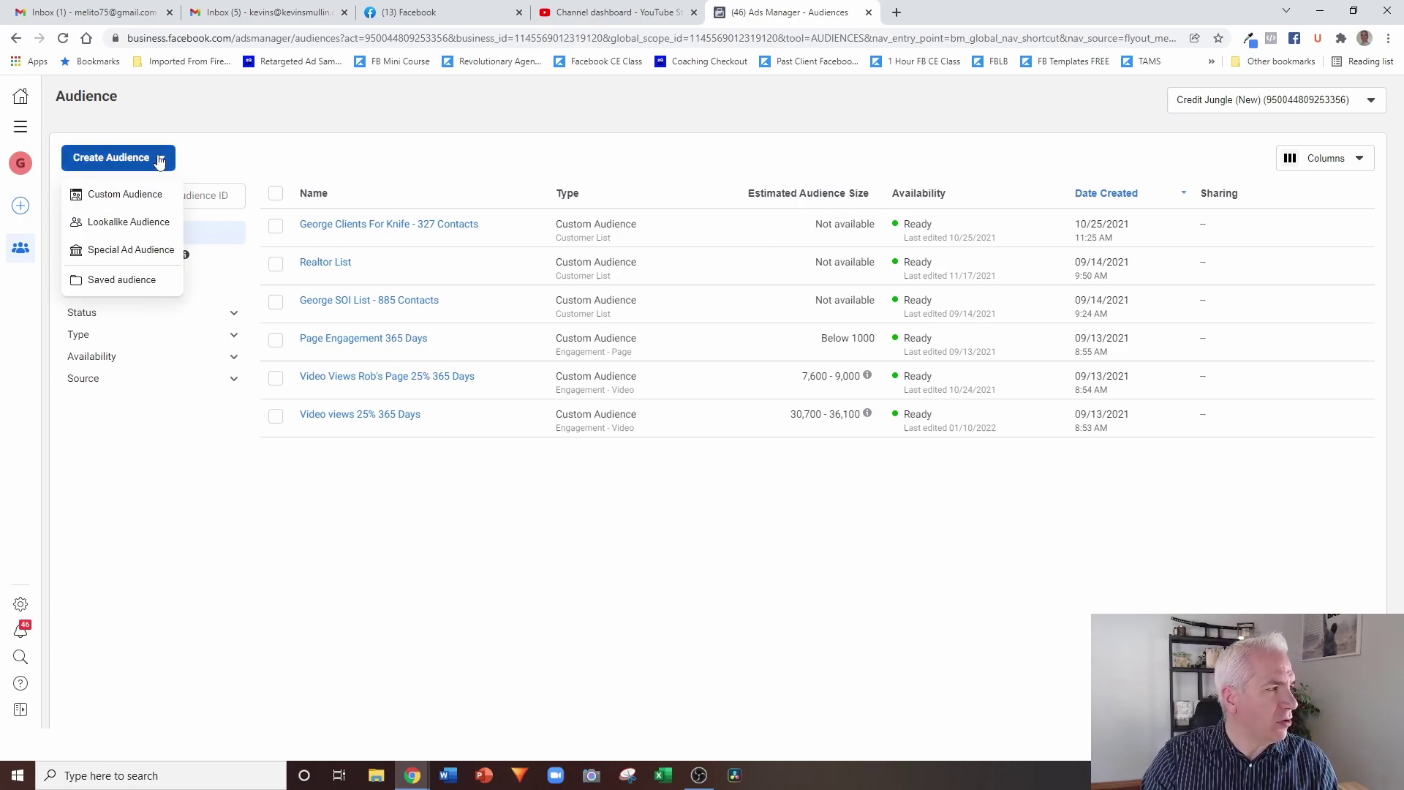
click(111, 196)
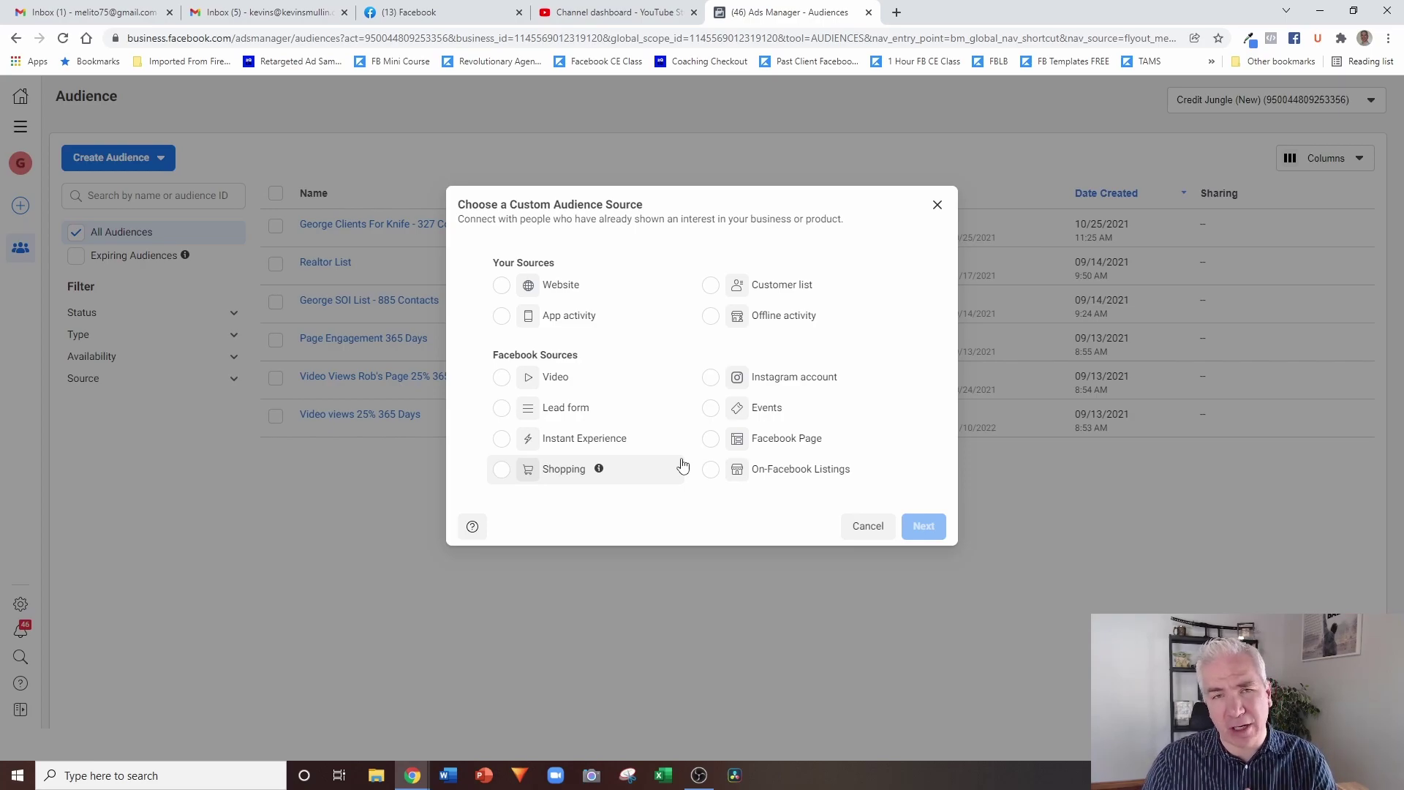
click(802, 445)
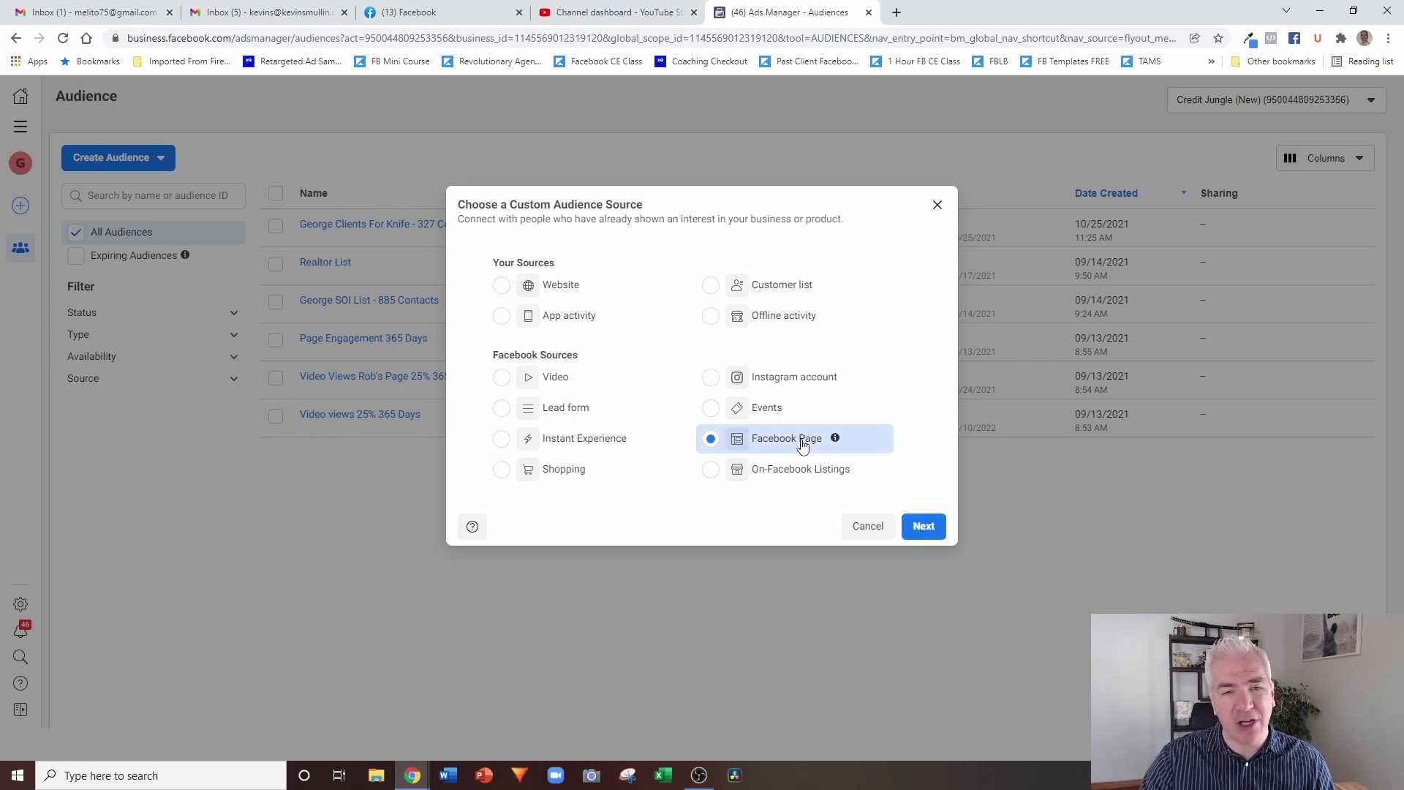
click(924, 526)
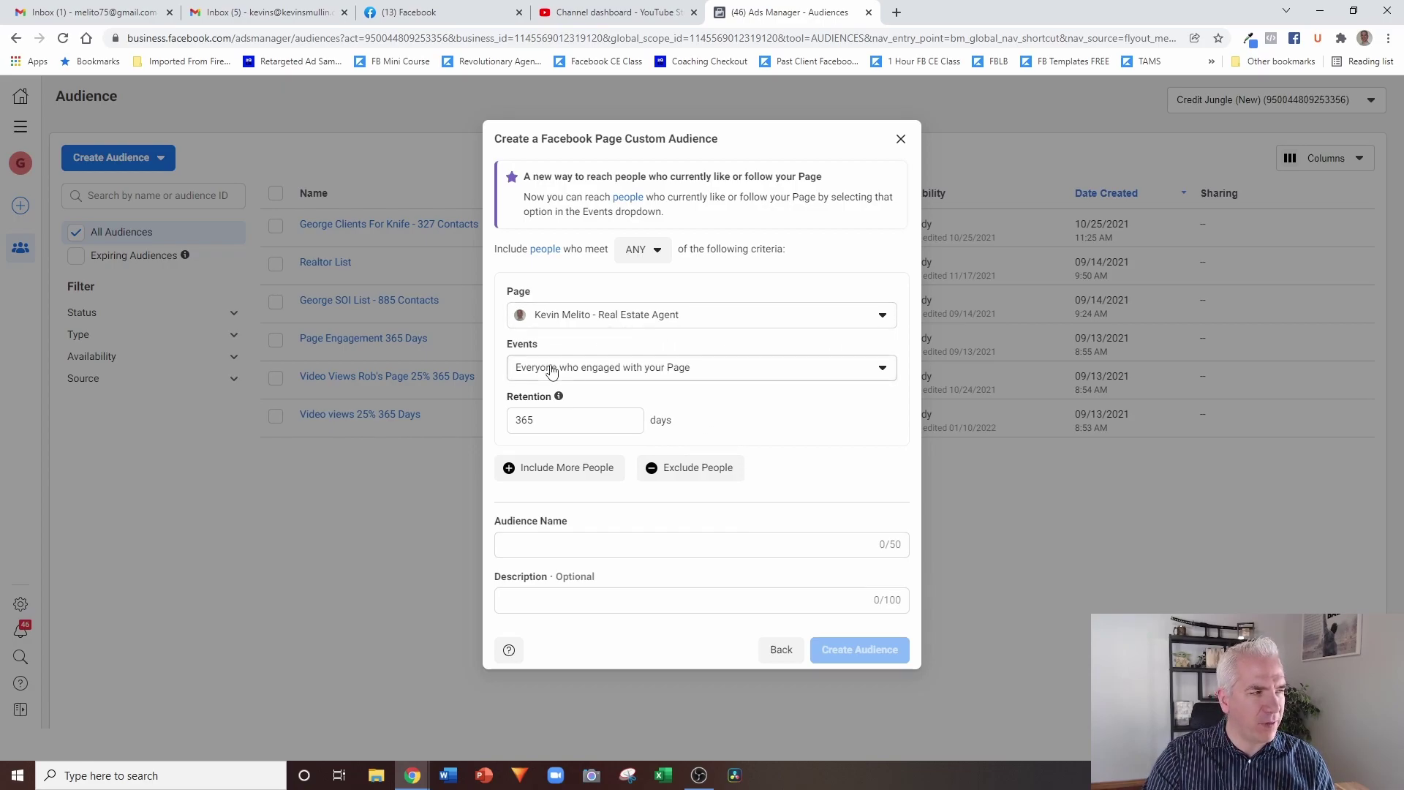
Examine the available Pages and the engagement event options for the Page audience
click(582, 322)
scroll(626, 475, down, 5)
scroll(625, 476, down, 3)
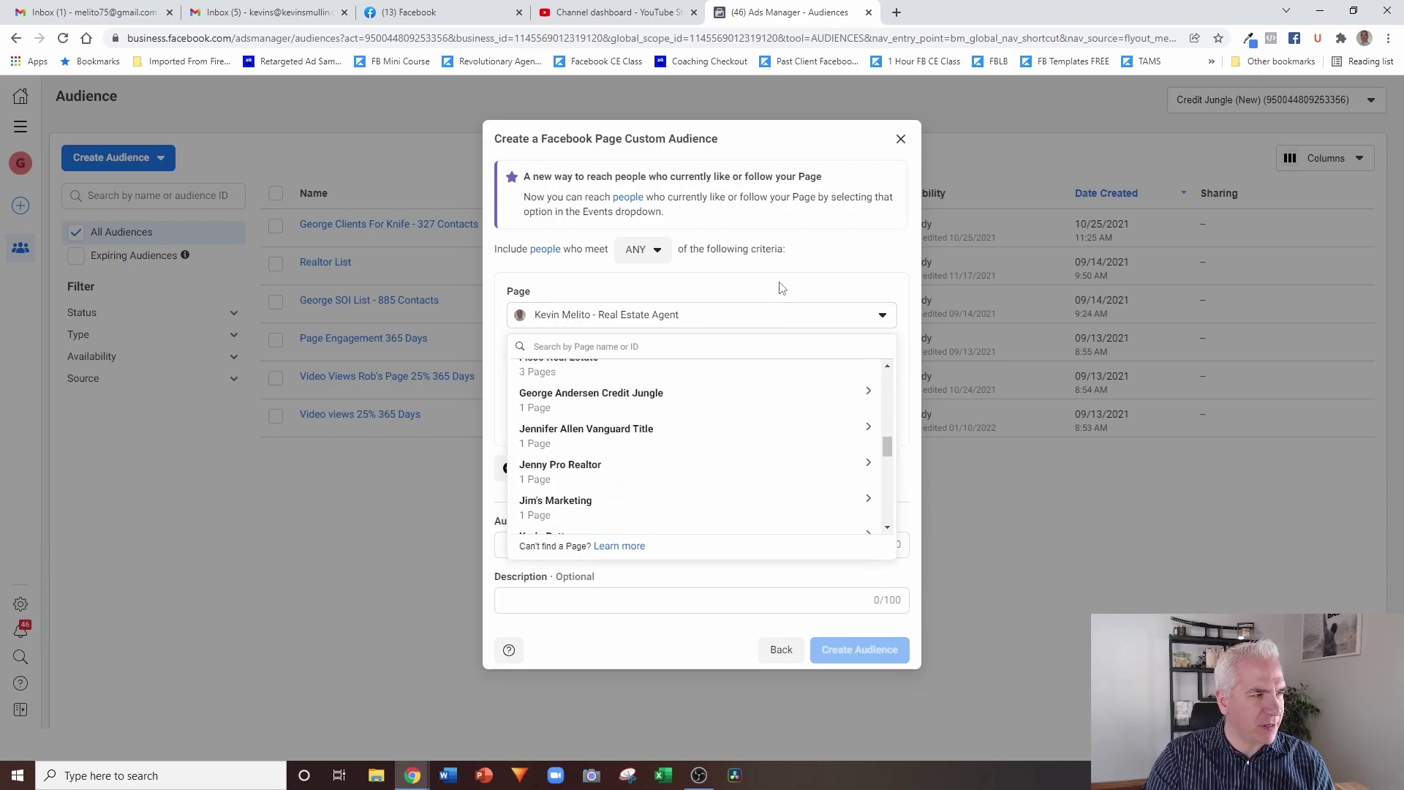
click(782, 288)
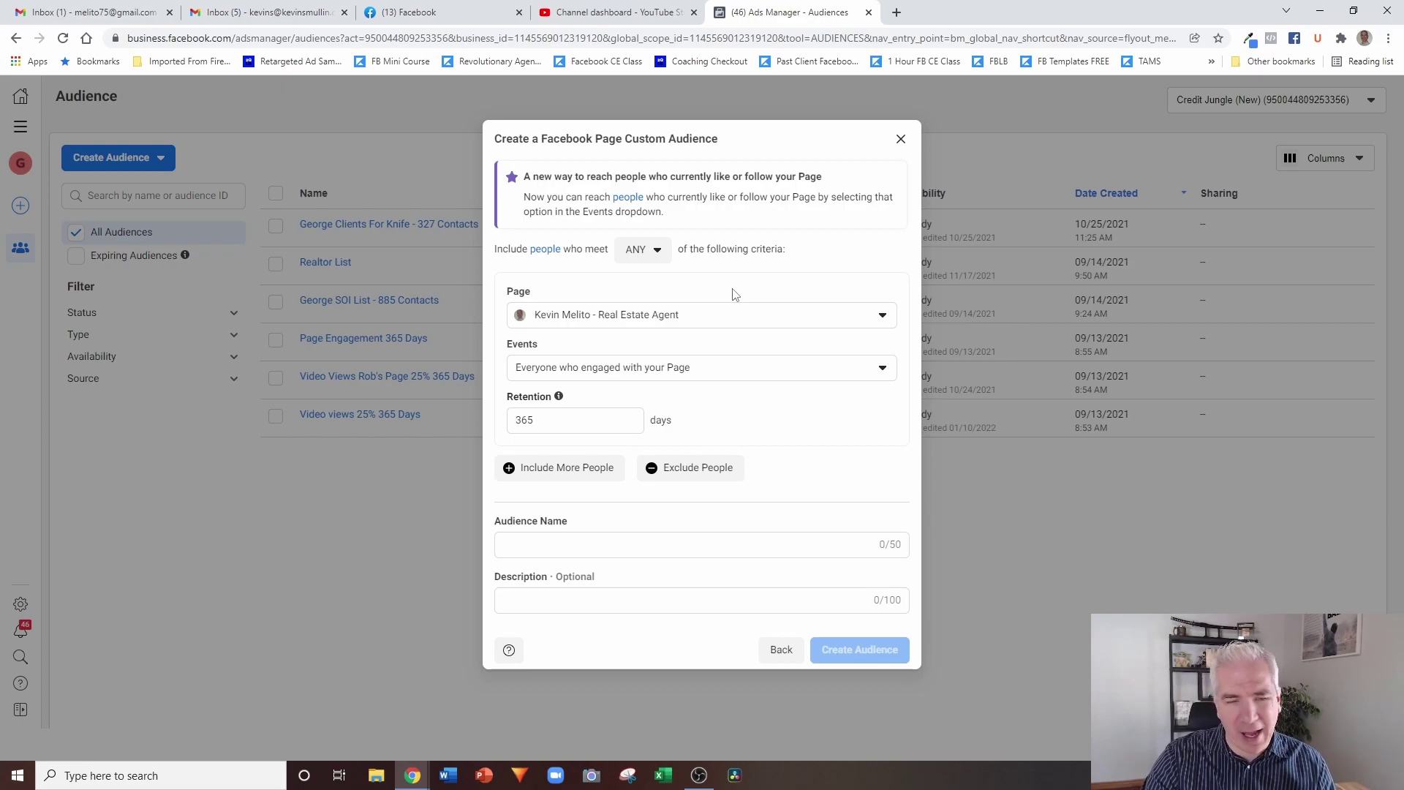
click(620, 371)
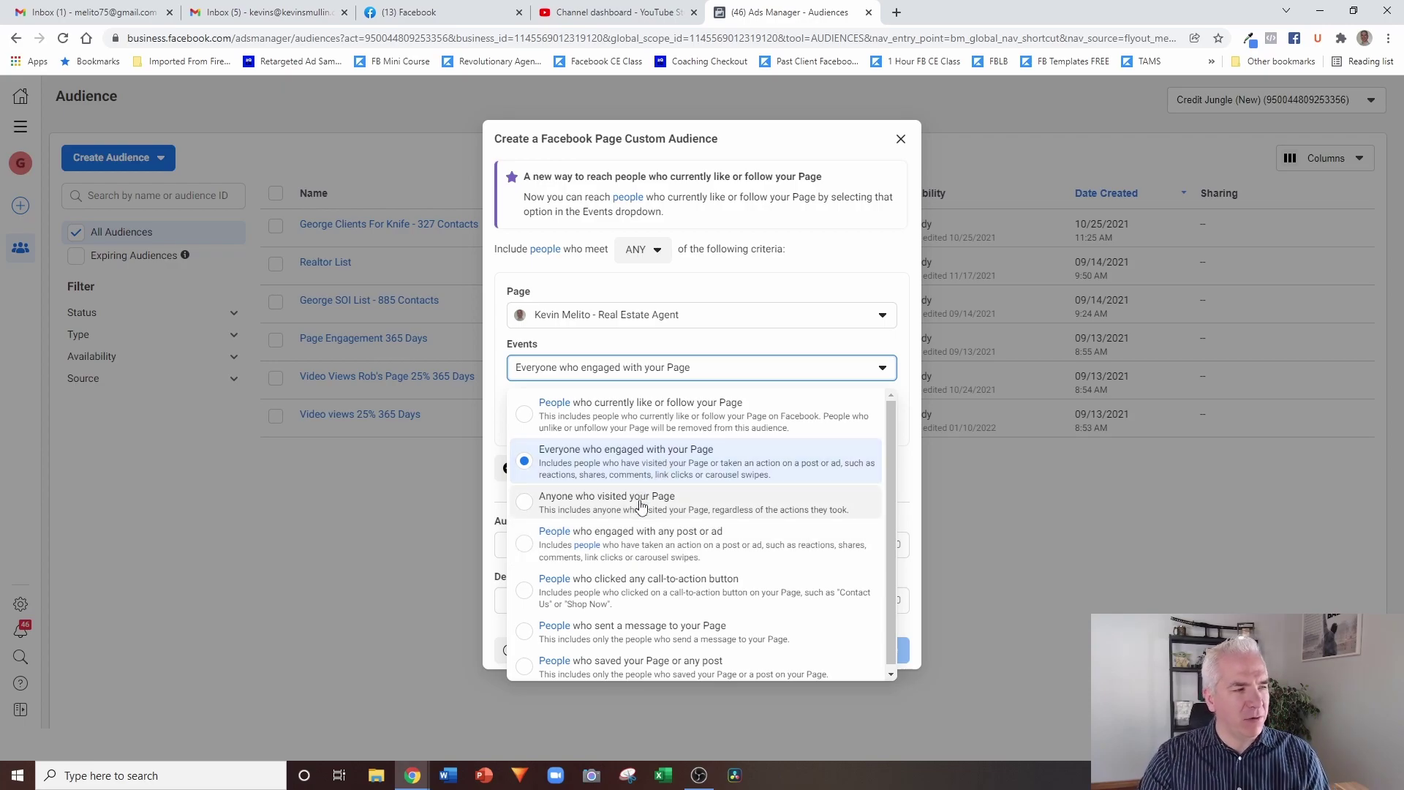
scroll(633, 541, down, 1)
scroll(628, 572, up, 1)
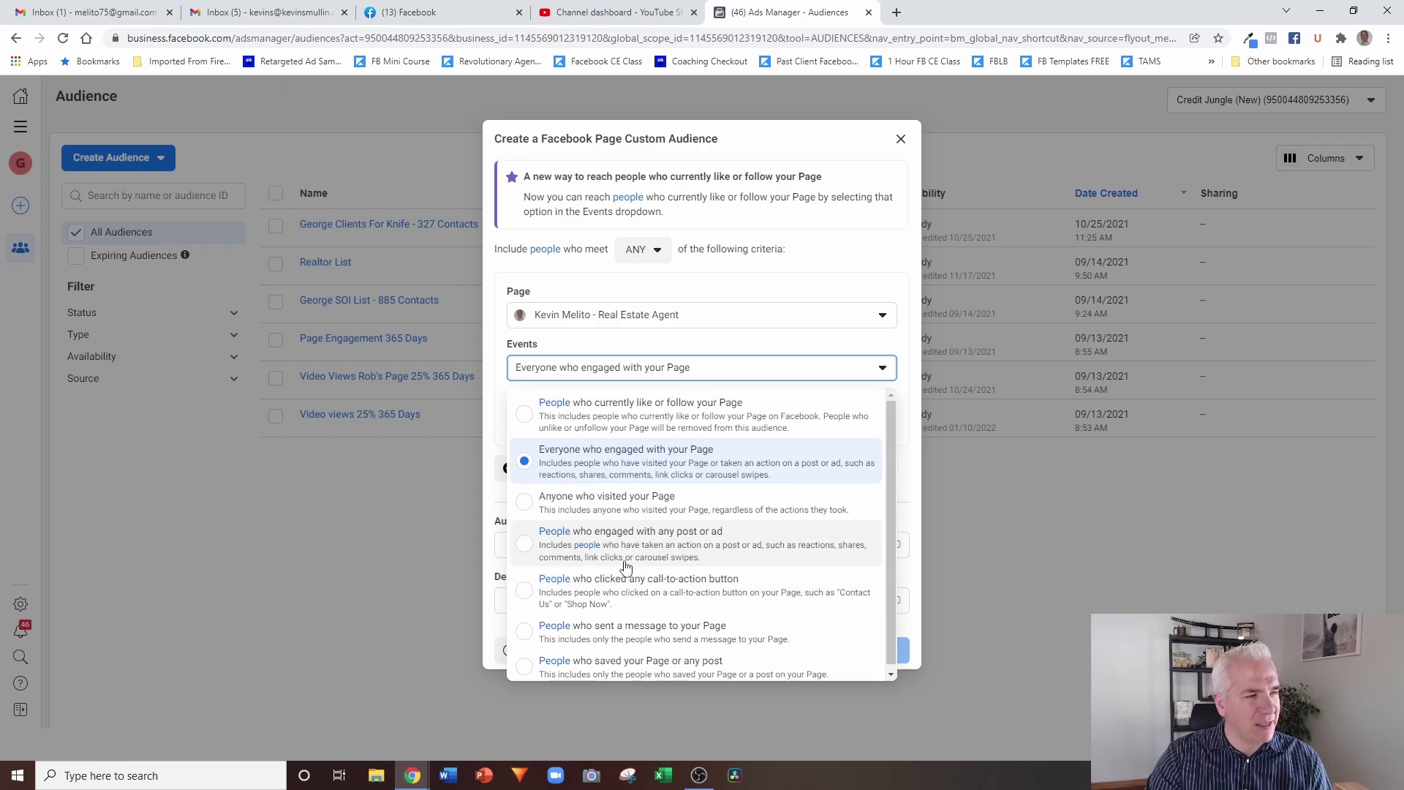
click(822, 291)
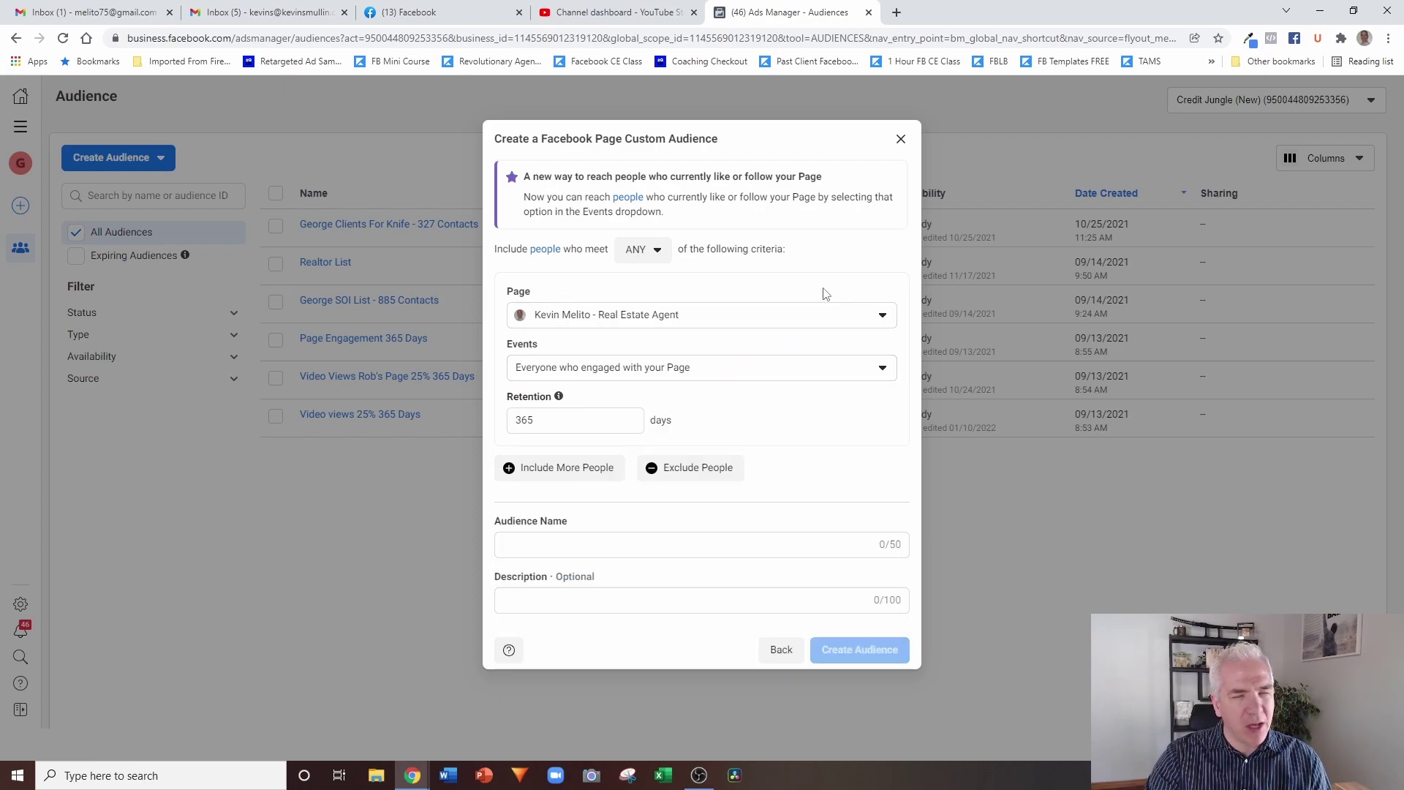
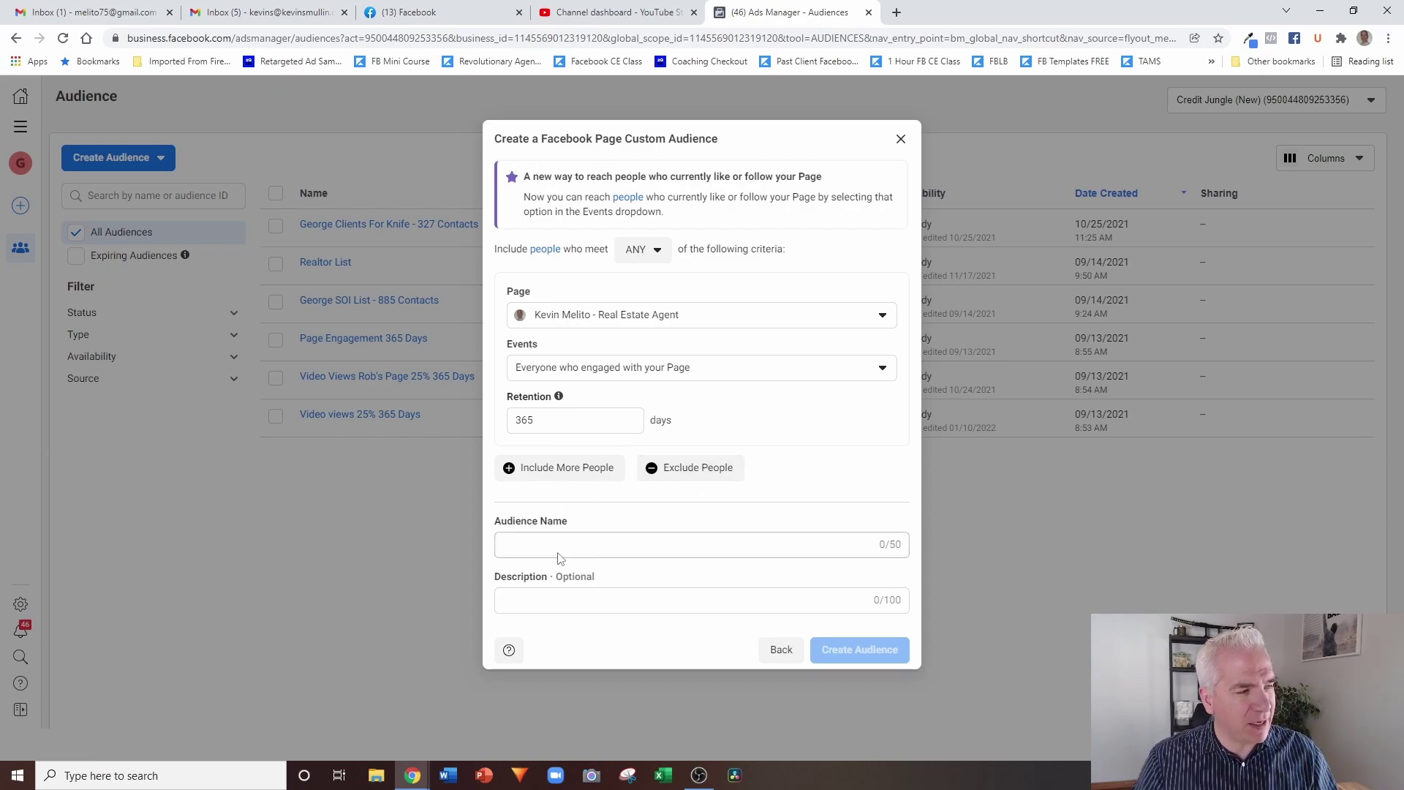
Name the Page audience "Page Engagement 365 Days" and return to the source selection without creating it
click(620, 545)
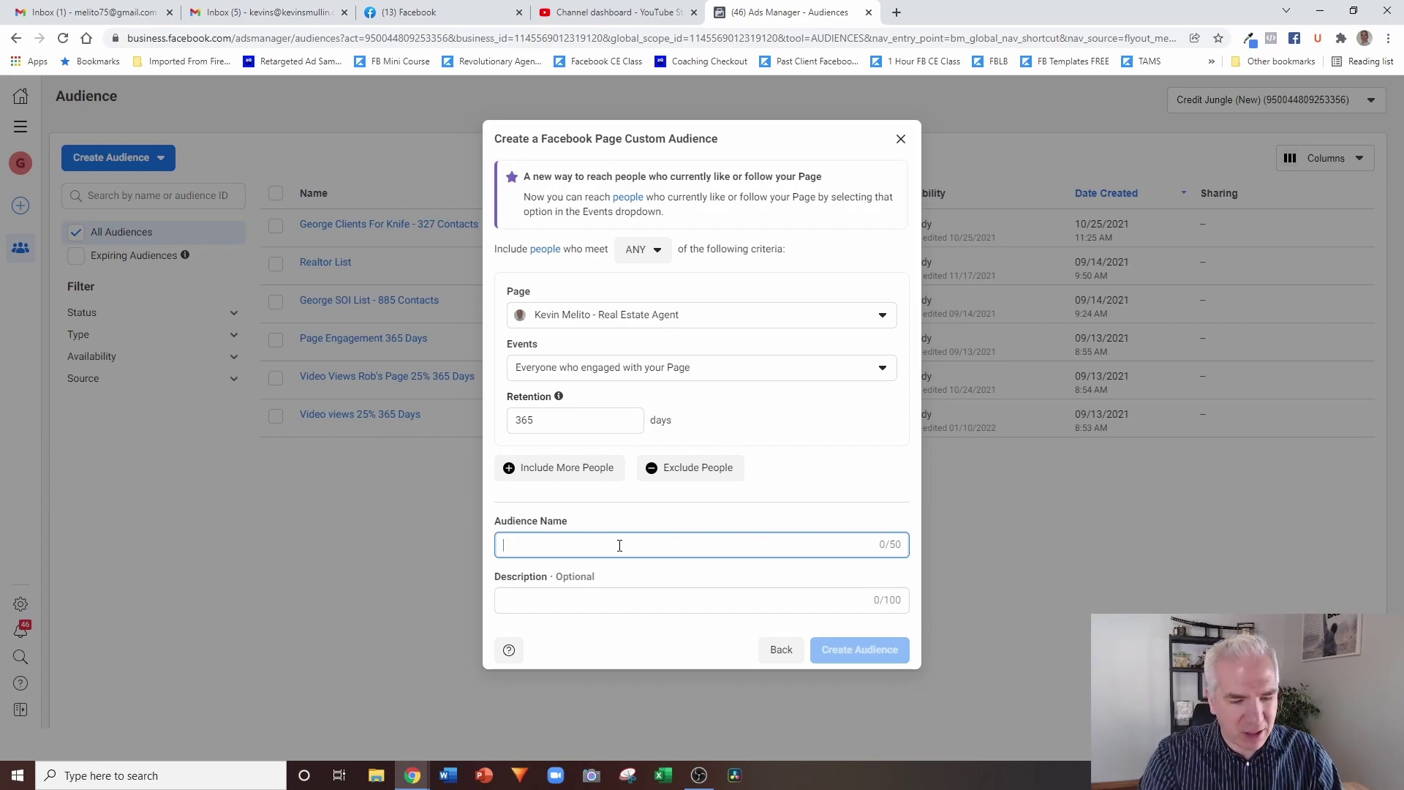
text(Page Engagement 365 Days)
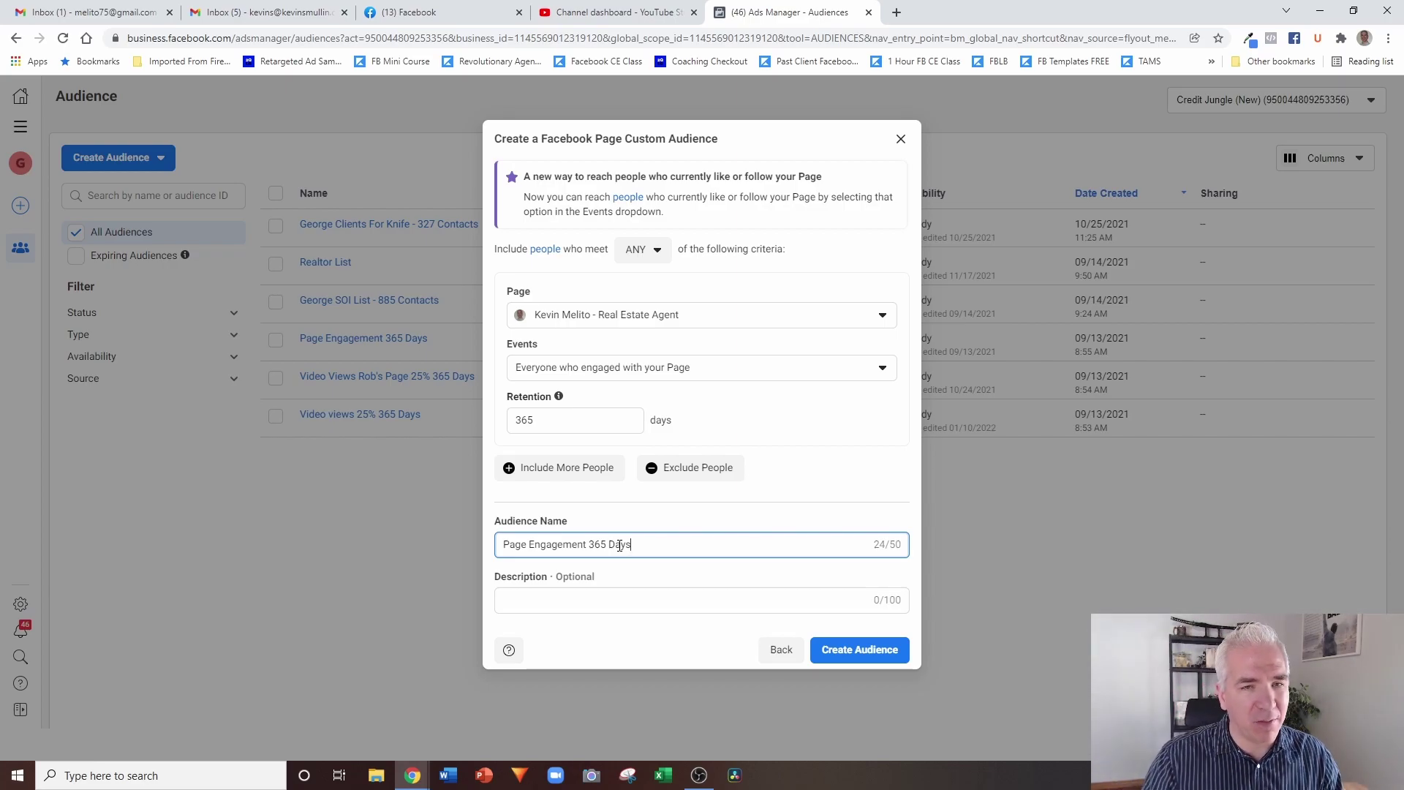
click(784, 649)
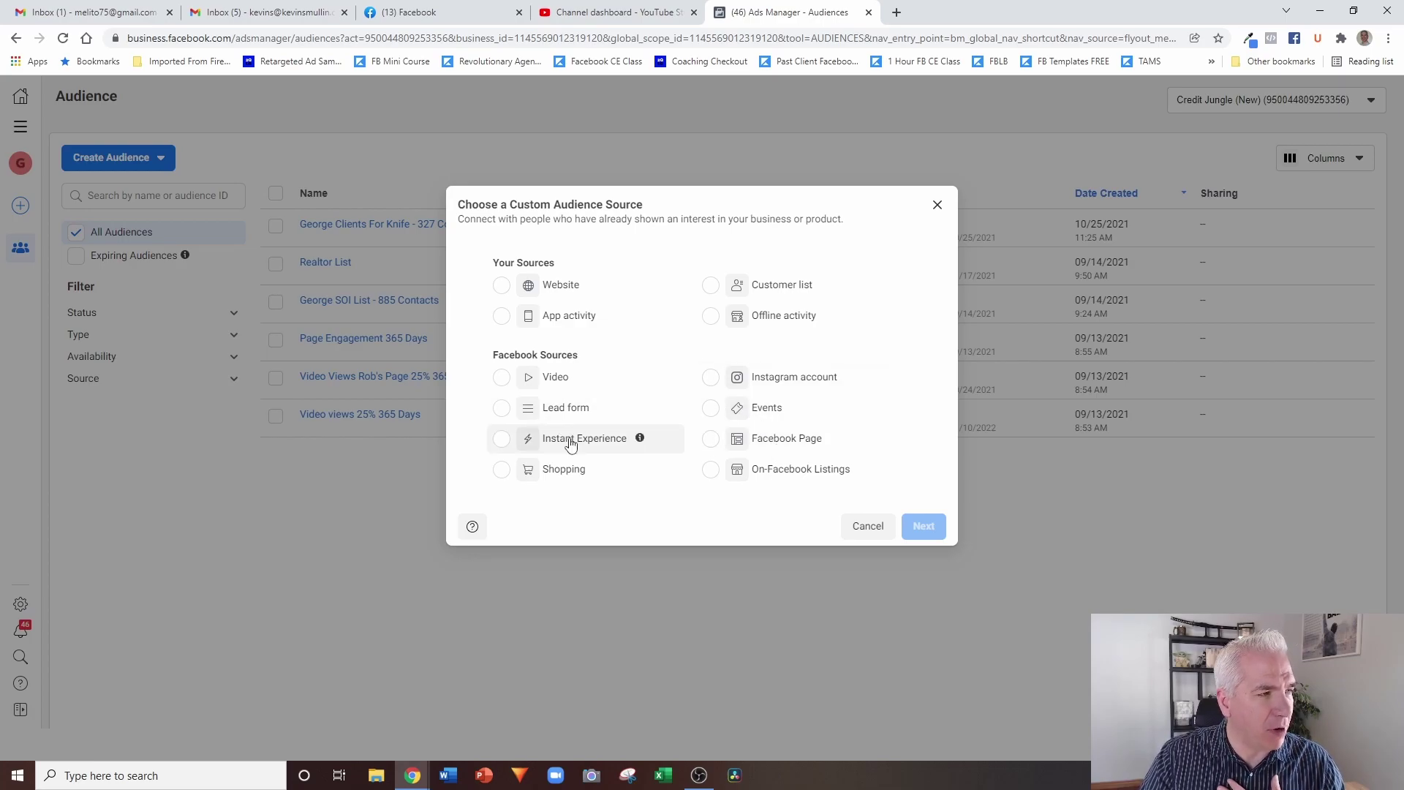
Start a custom audience from the Instagram account source and choose the presenter's own connected account
click(761, 376)
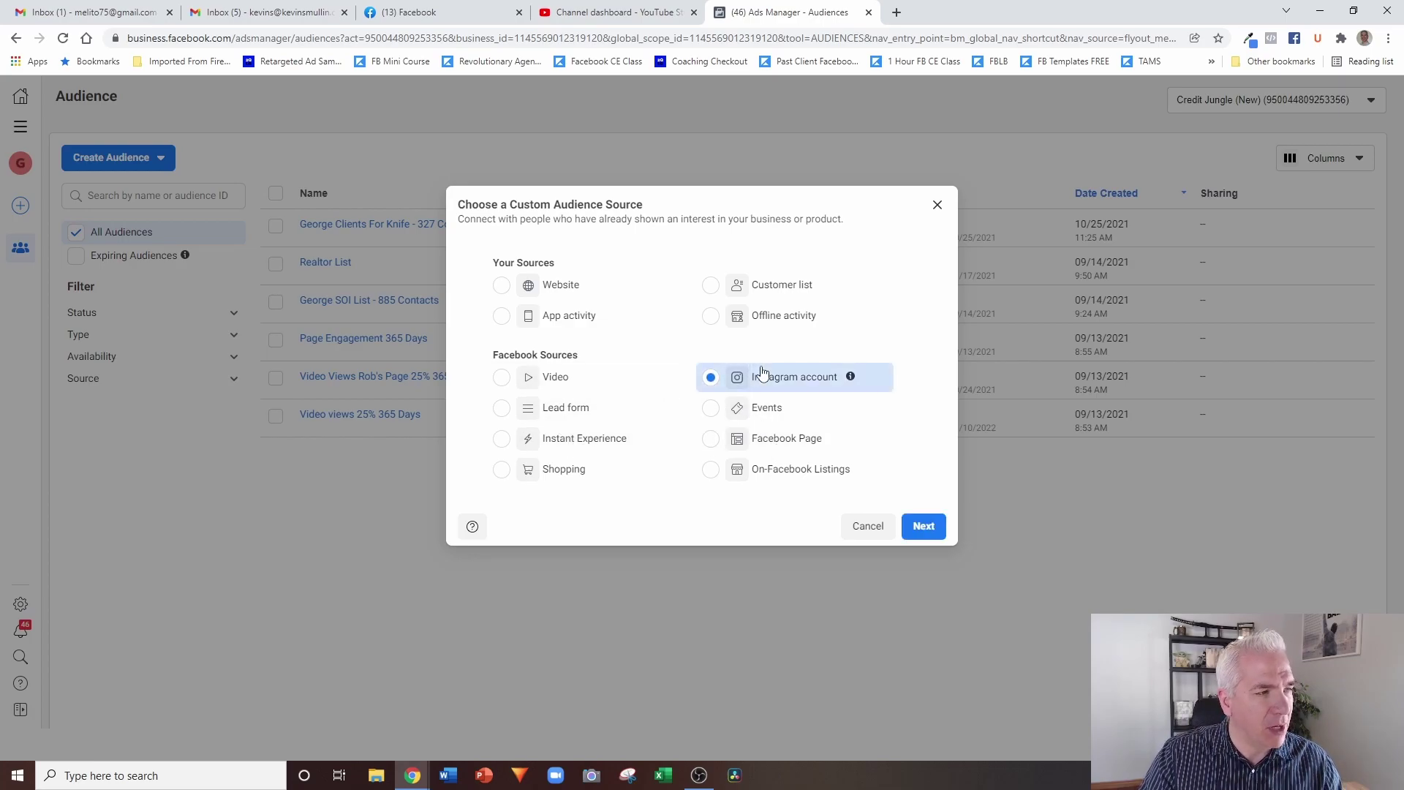
click(919, 521)
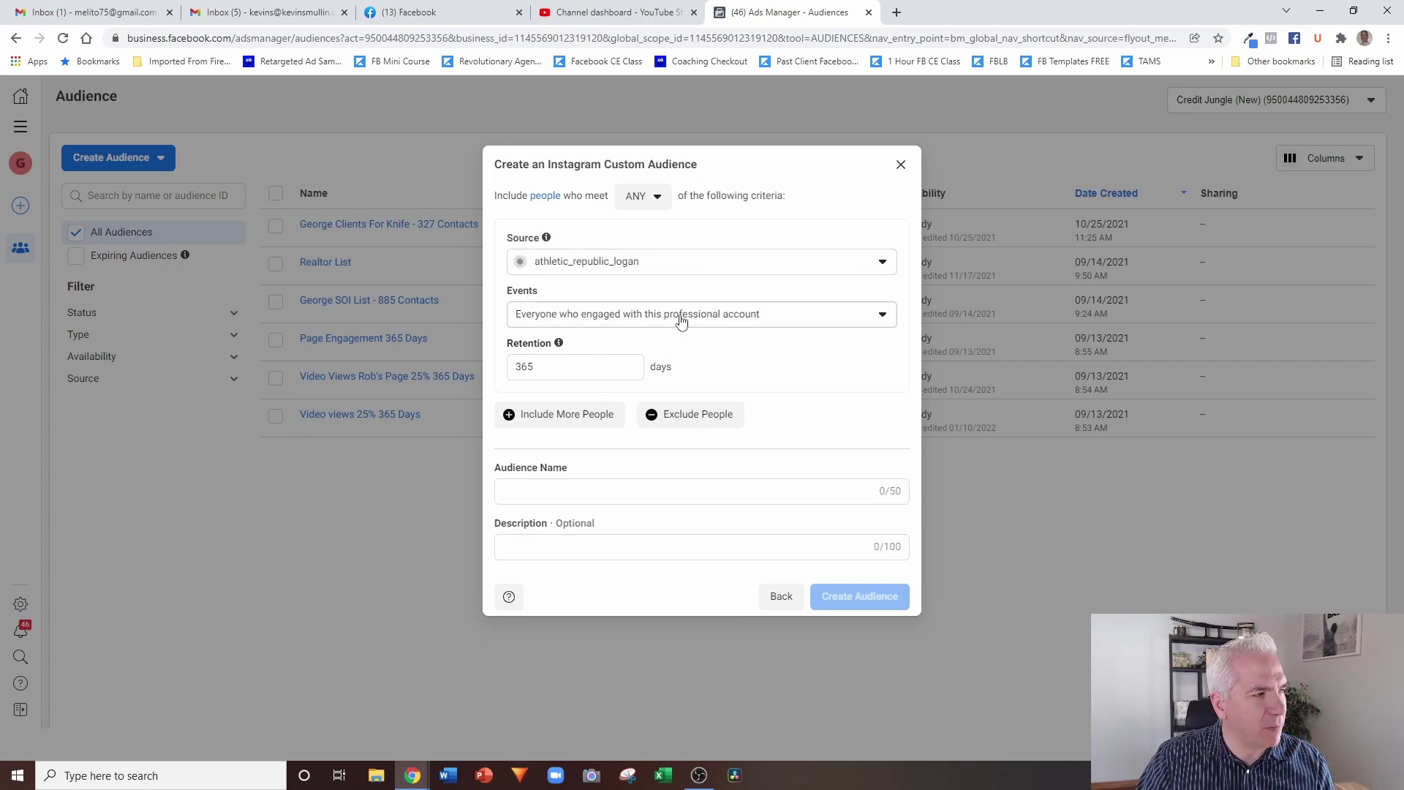
click(649, 268)
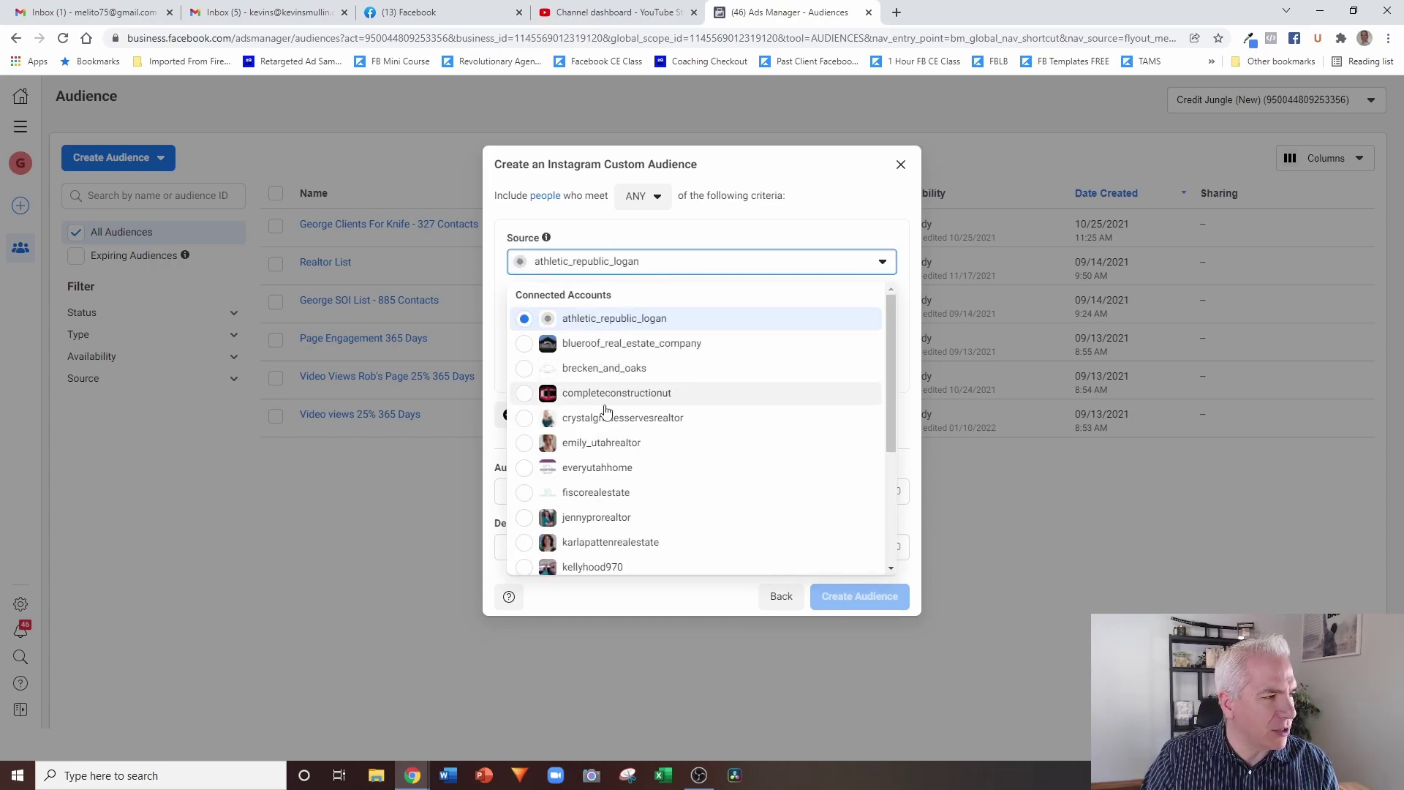
scroll(600, 431, down, 1)
click(585, 517)
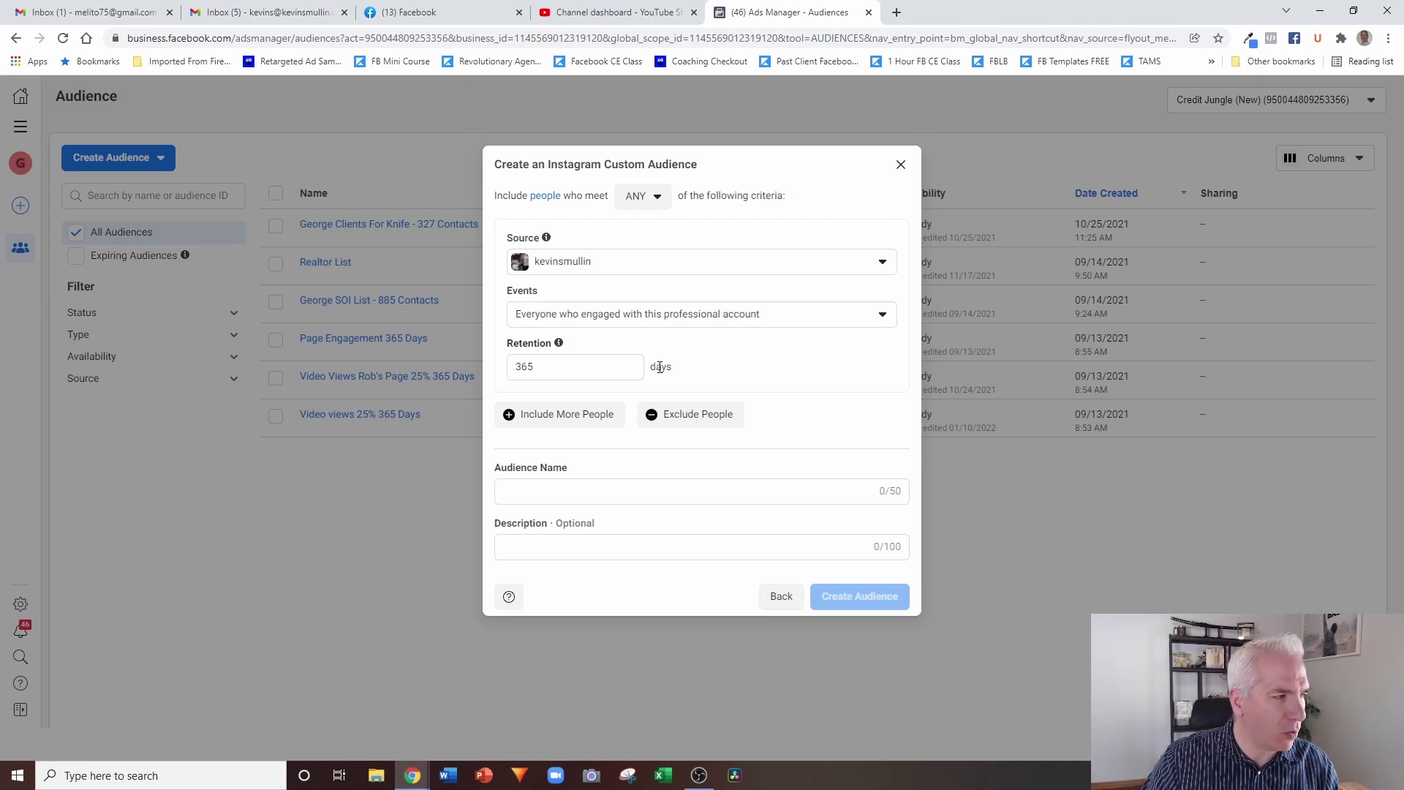
Name the Instagram audience "Instagram Engagement 365 Days" and return to the source selection without creating it
click(622, 490)
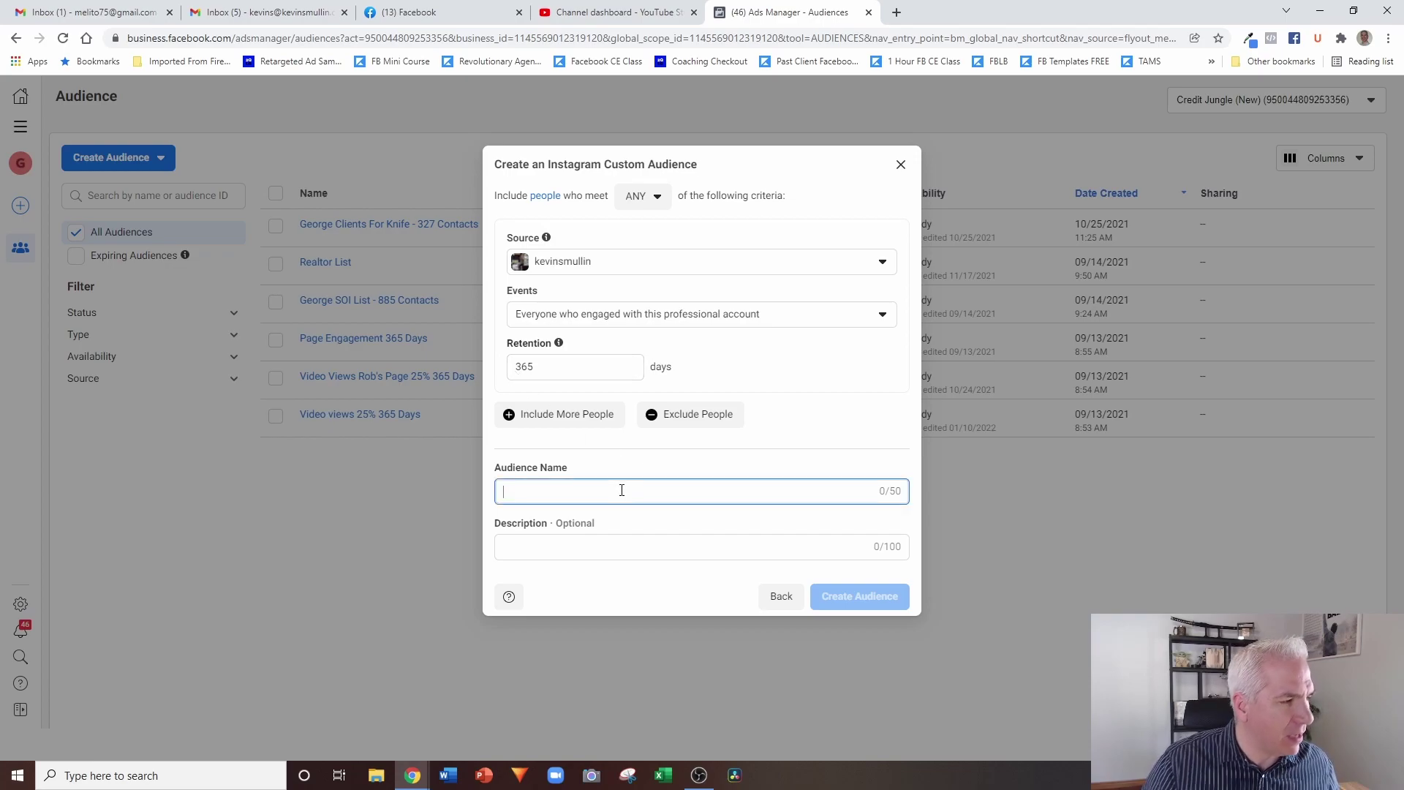
text(Instagram Enga)
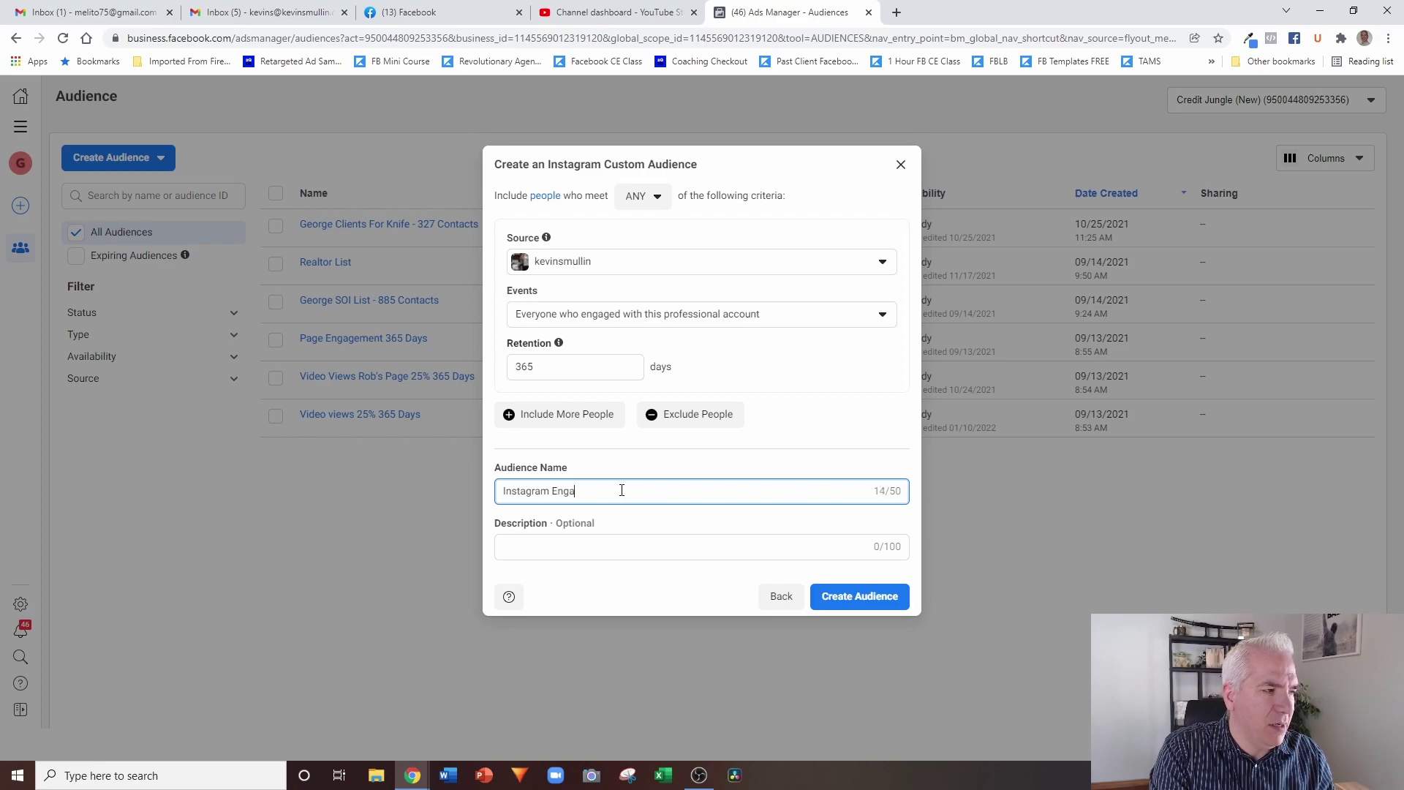
text(gement 3)
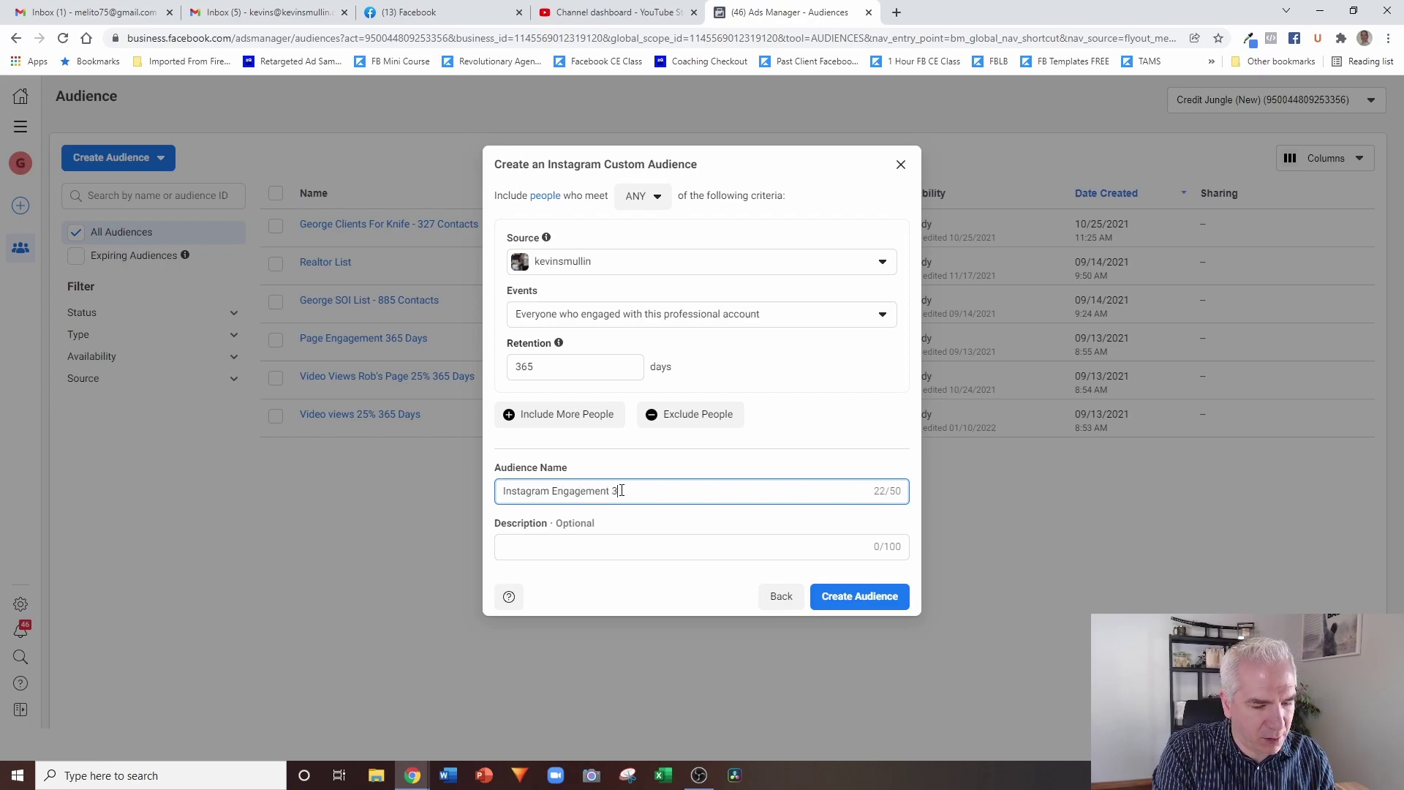
text(65 Days)
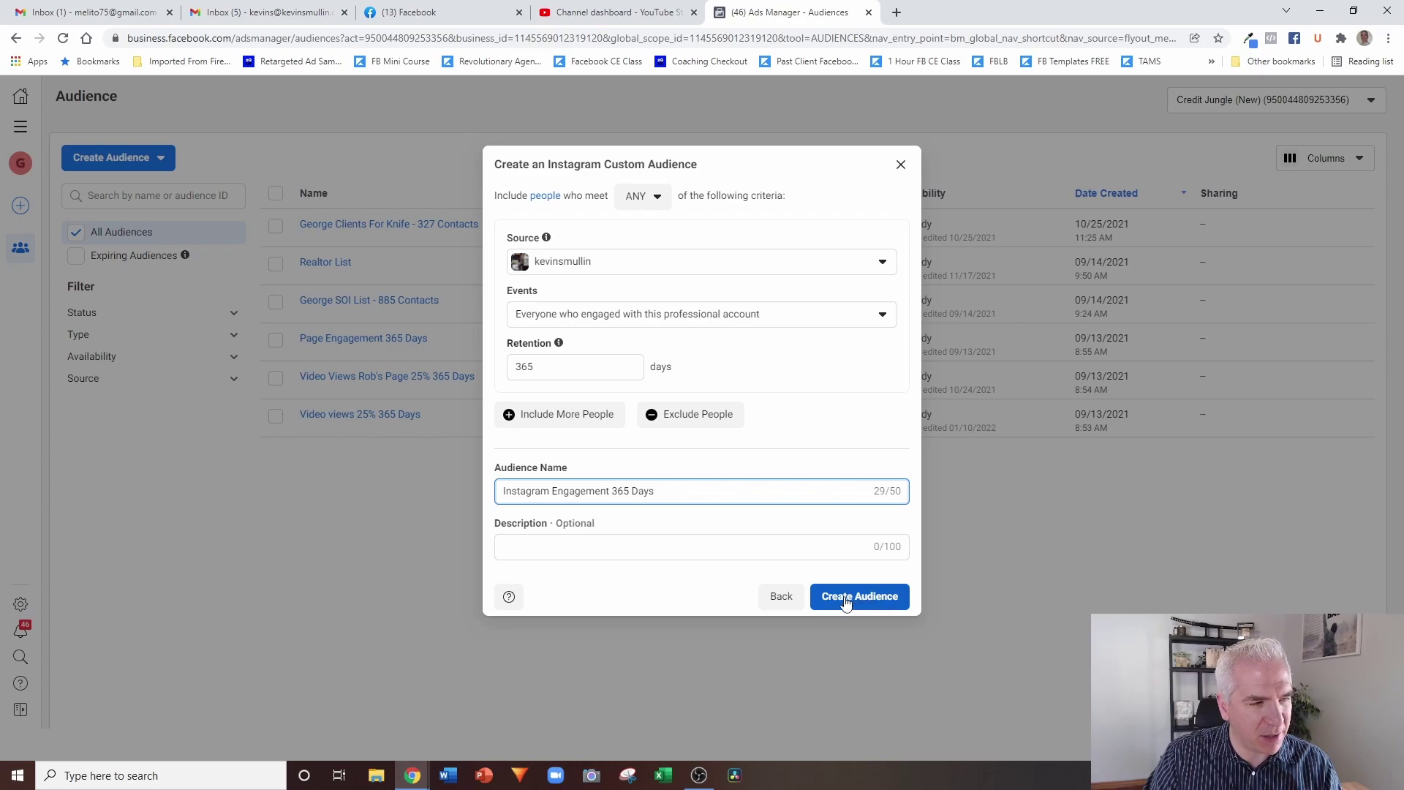
click(781, 597)
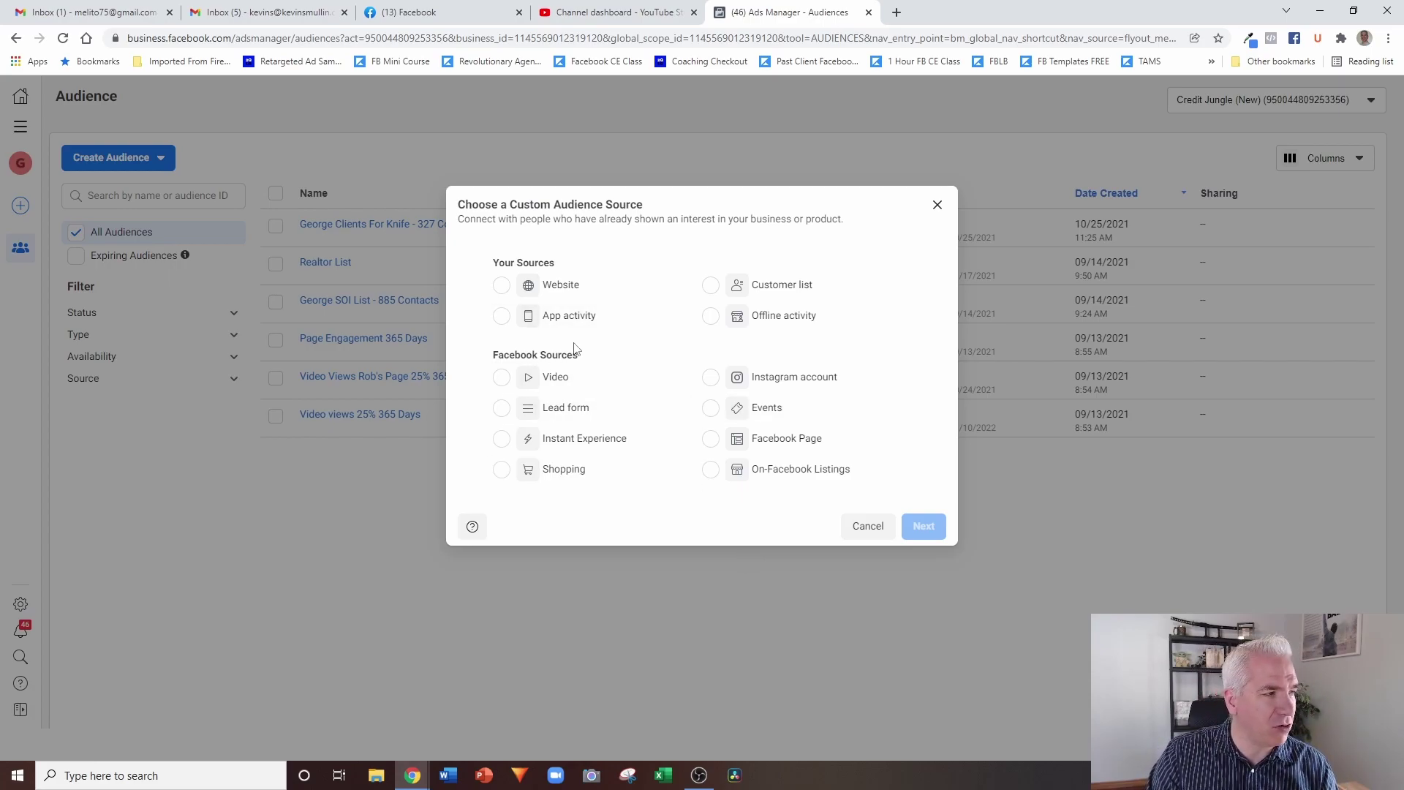
Start a Video custom audience of people who have watched 25% of the video
click(561, 388)
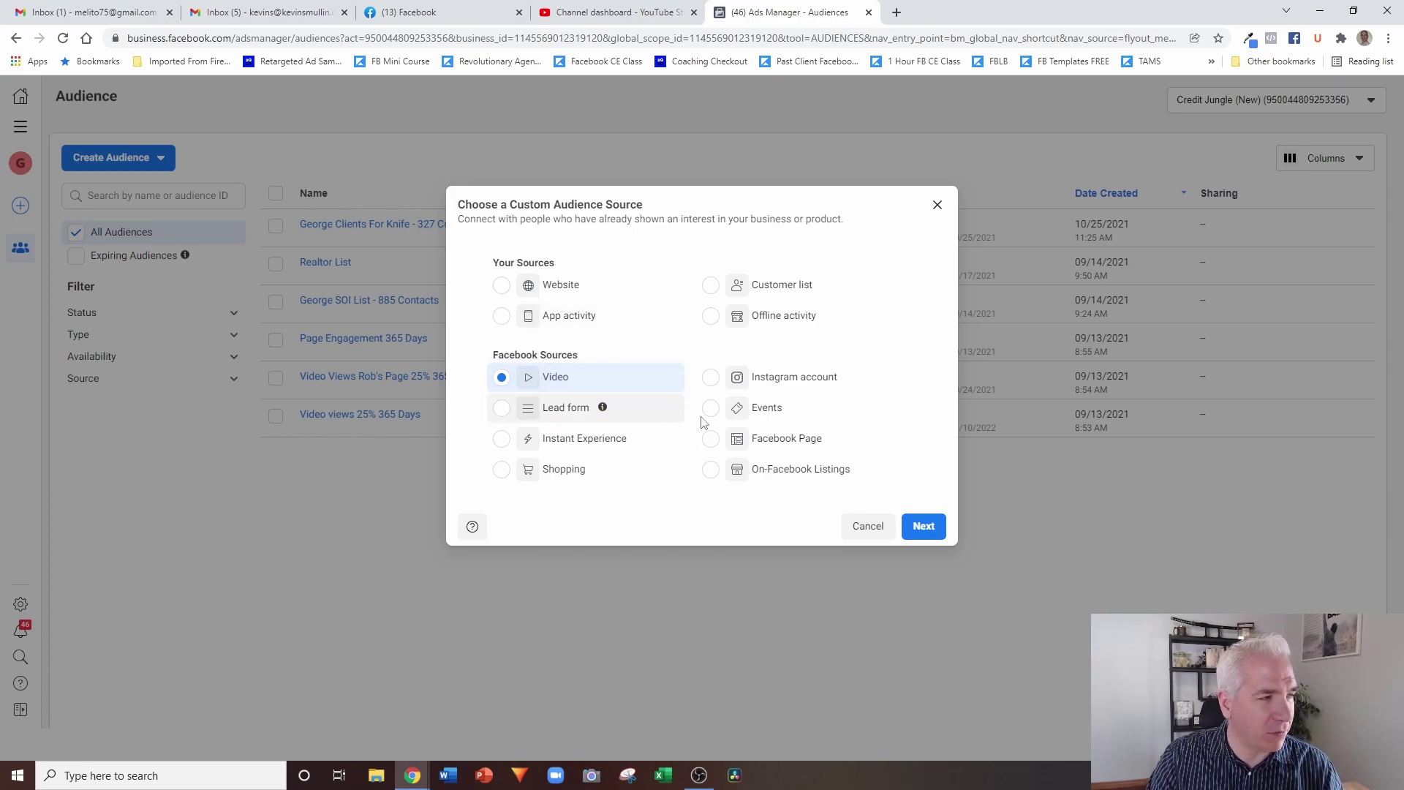
click(908, 516)
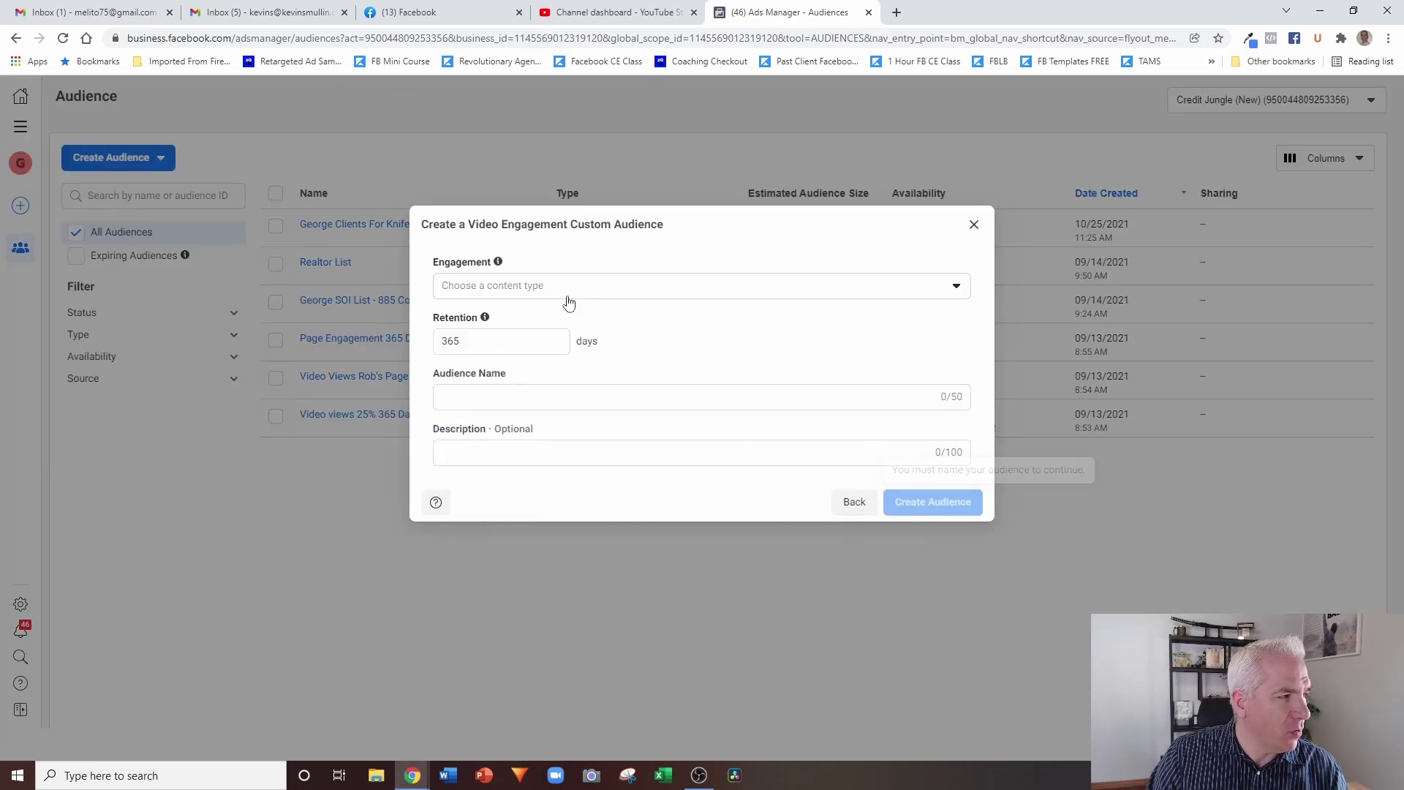
click(628, 286)
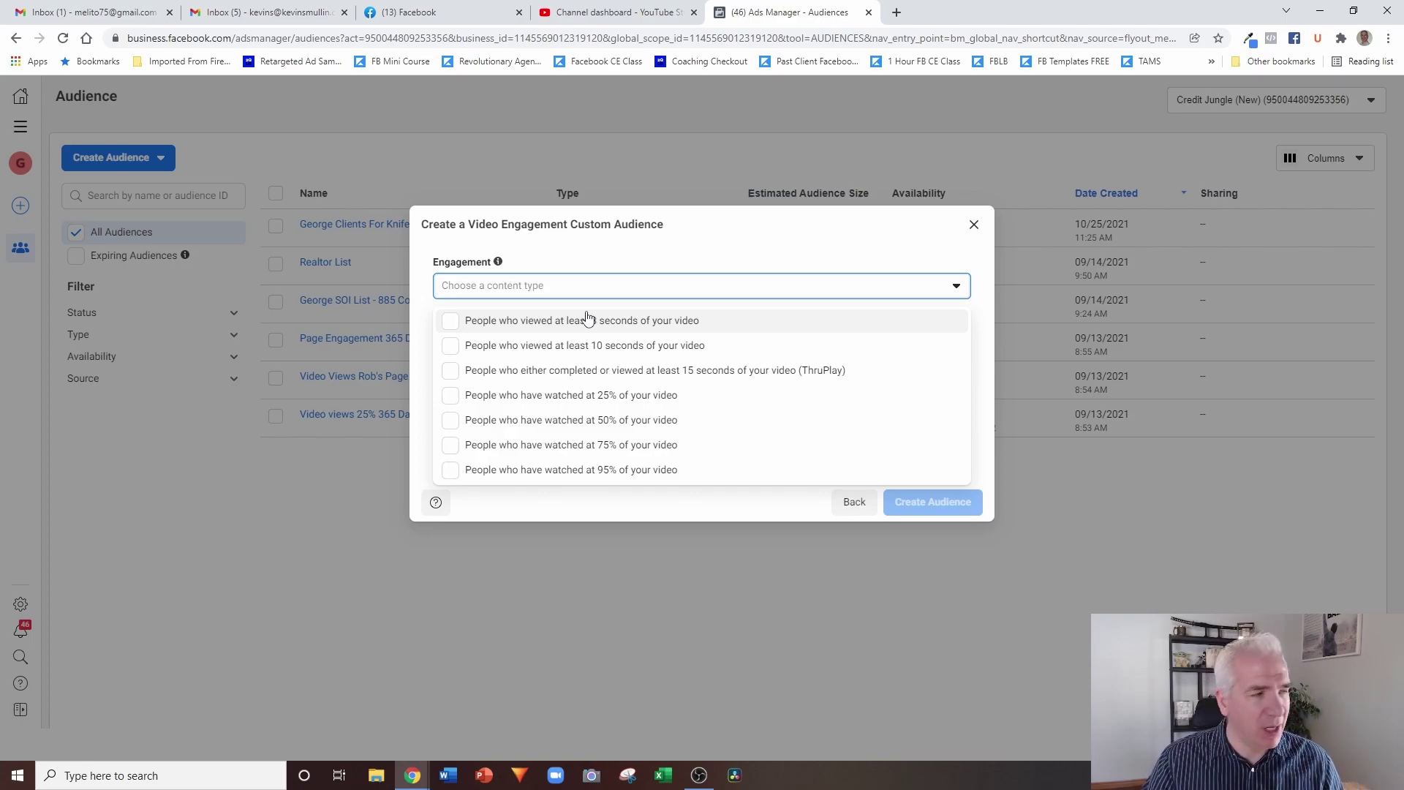
click(522, 395)
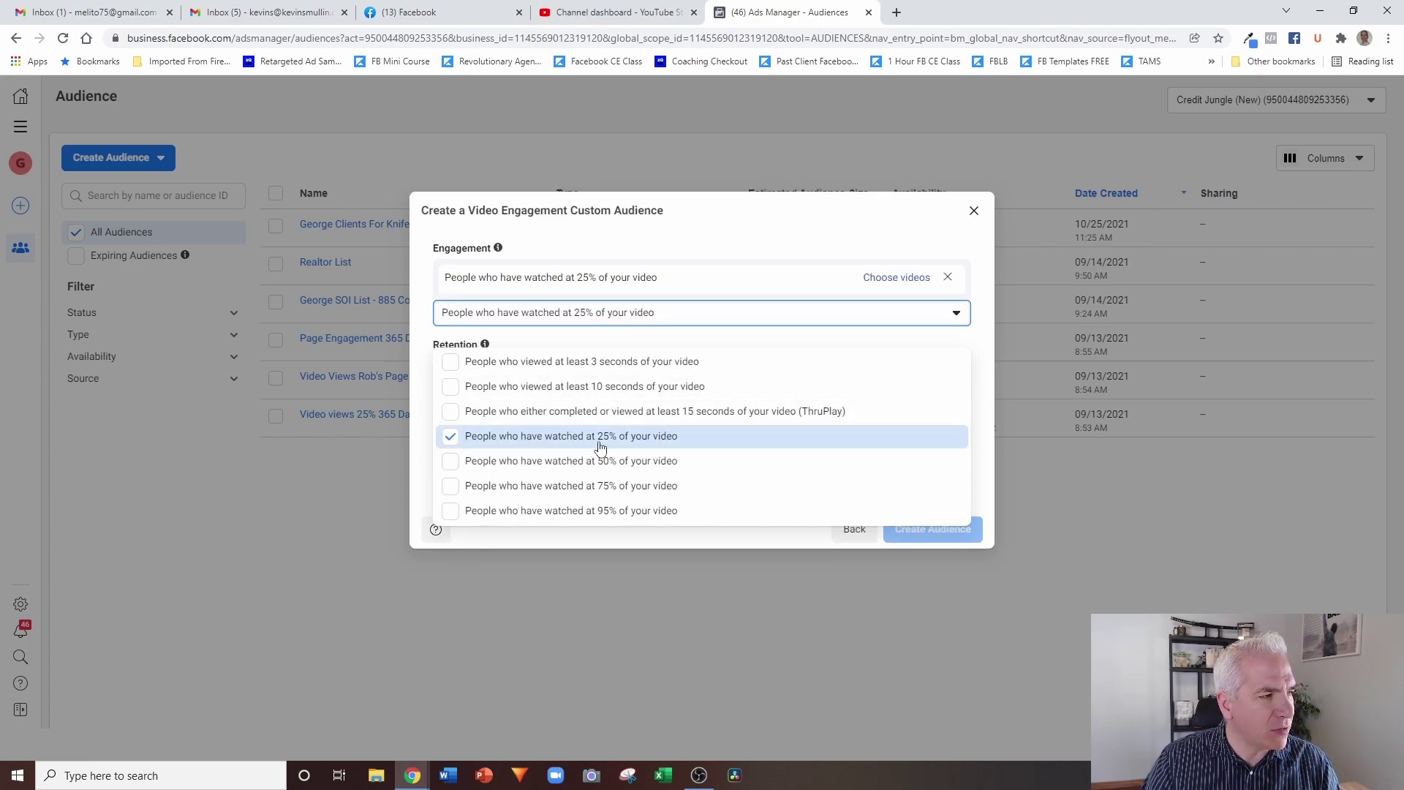
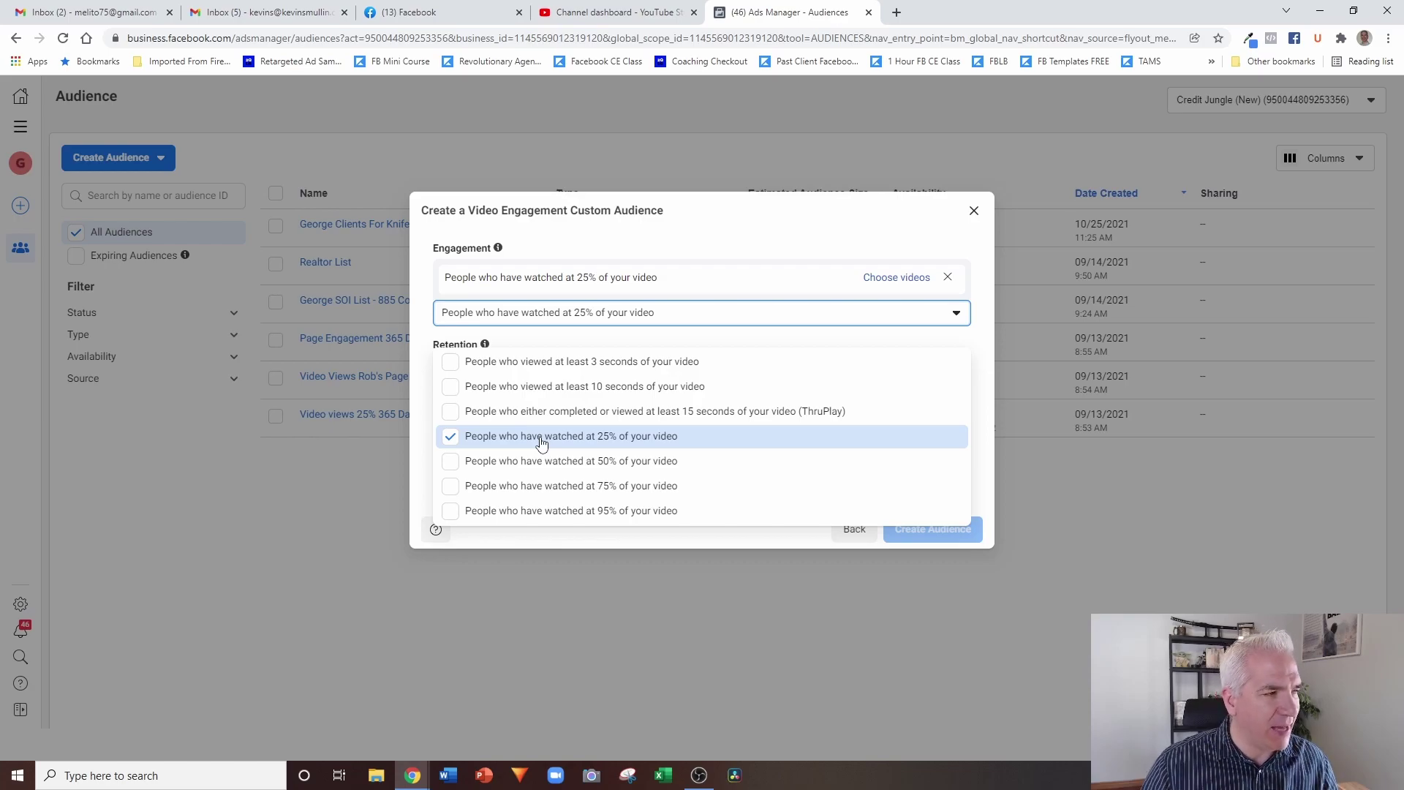
click(808, 244)
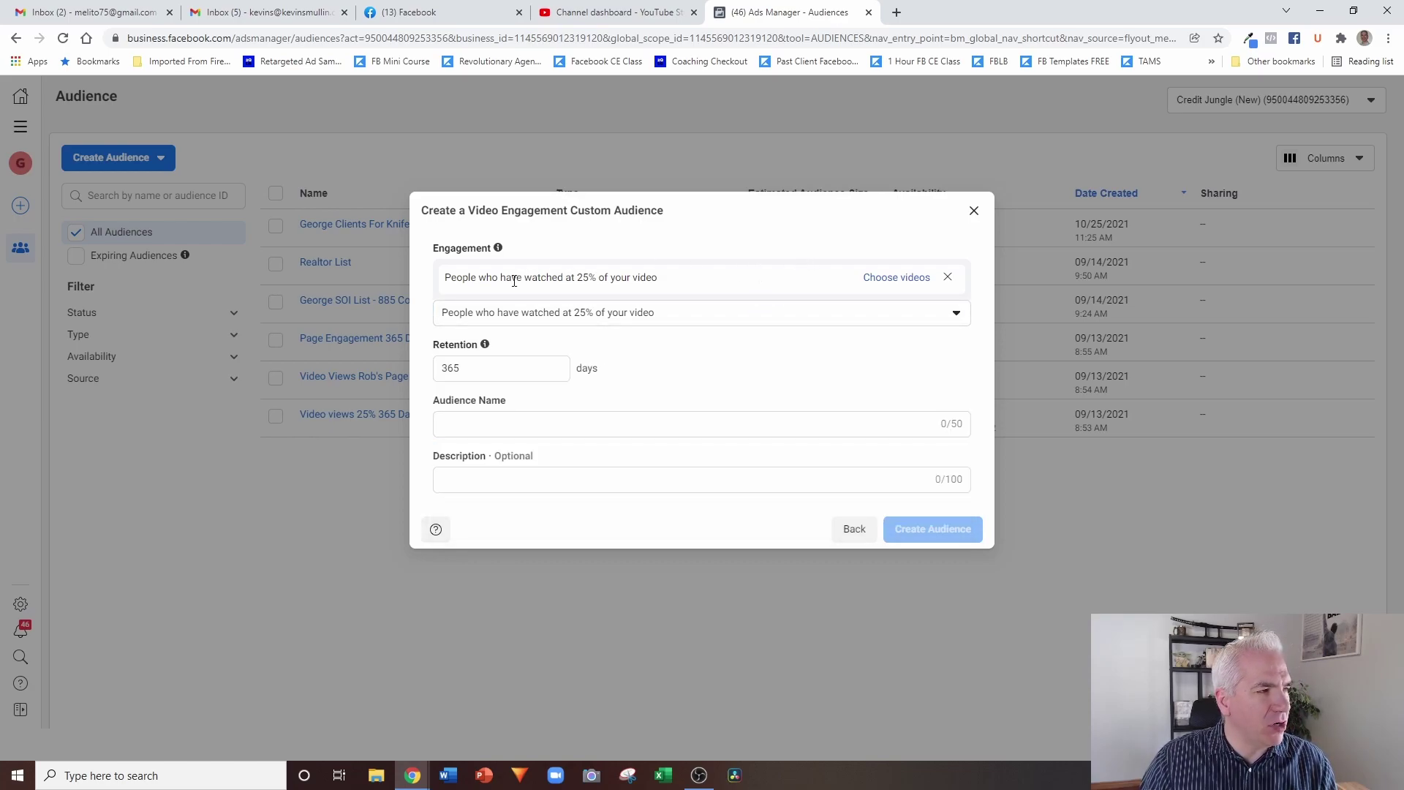
Add the "Attn Dalls! Here's the Real Estate..." video and the "Untitled Video" from the Facebook Page to the audience
click(890, 282)
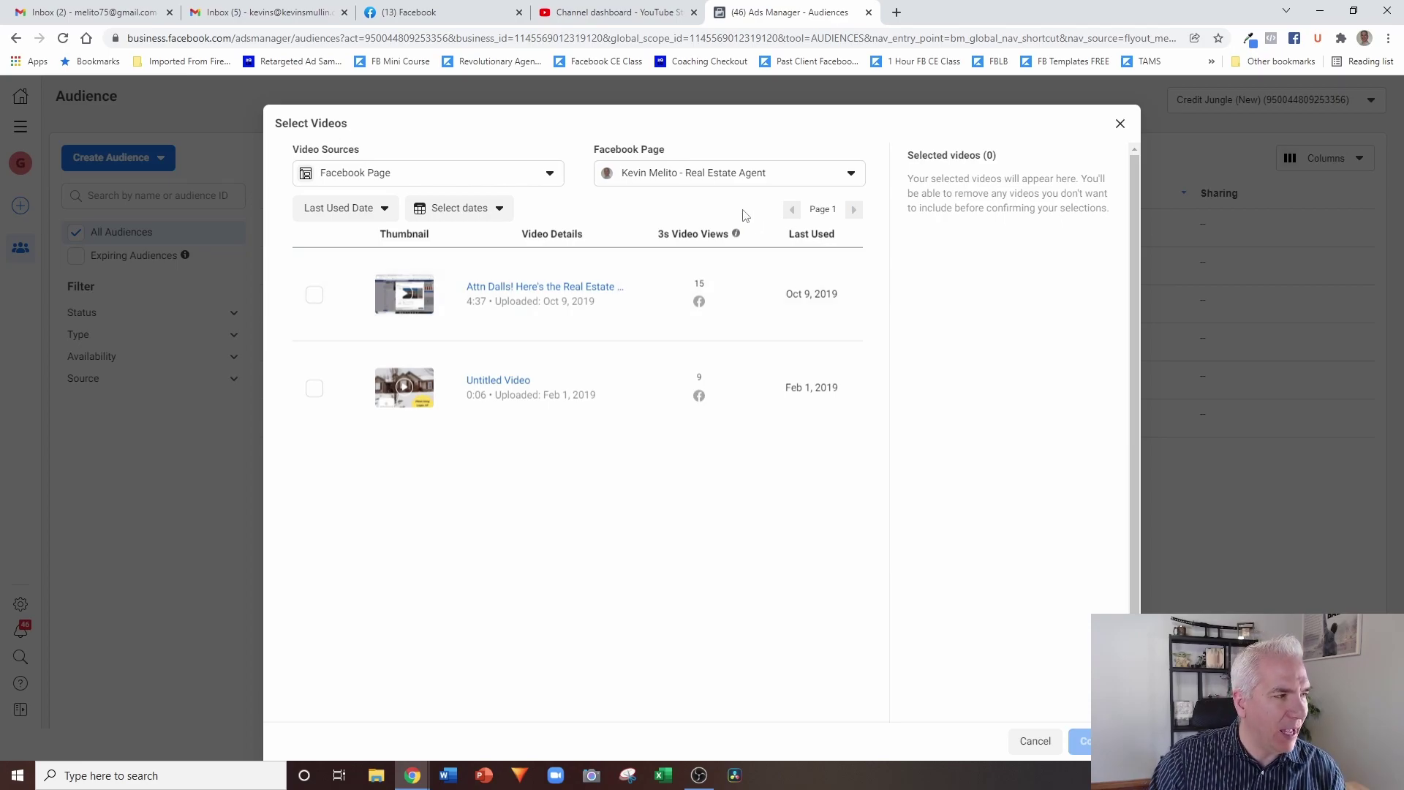
click(314, 295)
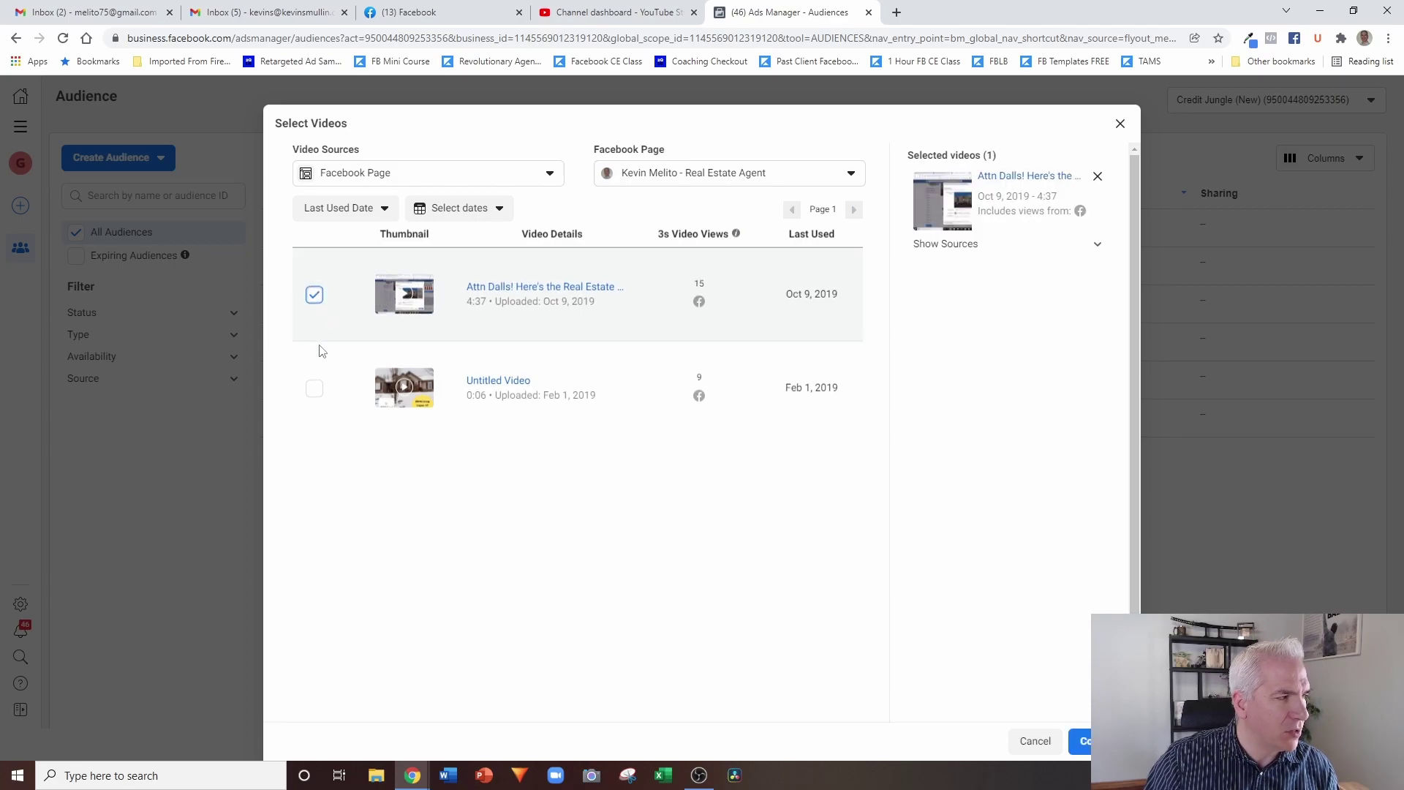
click(317, 390)
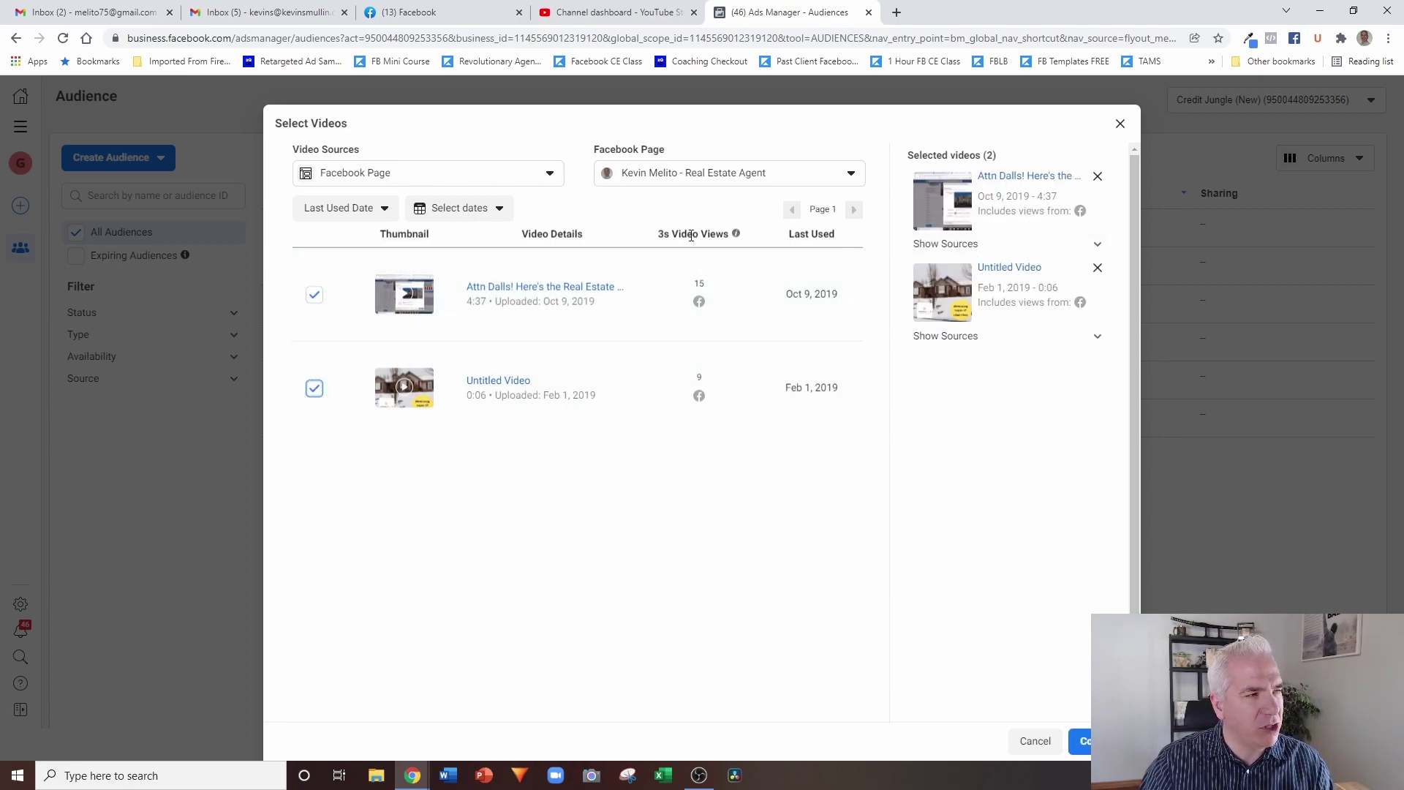
click(1083, 741)
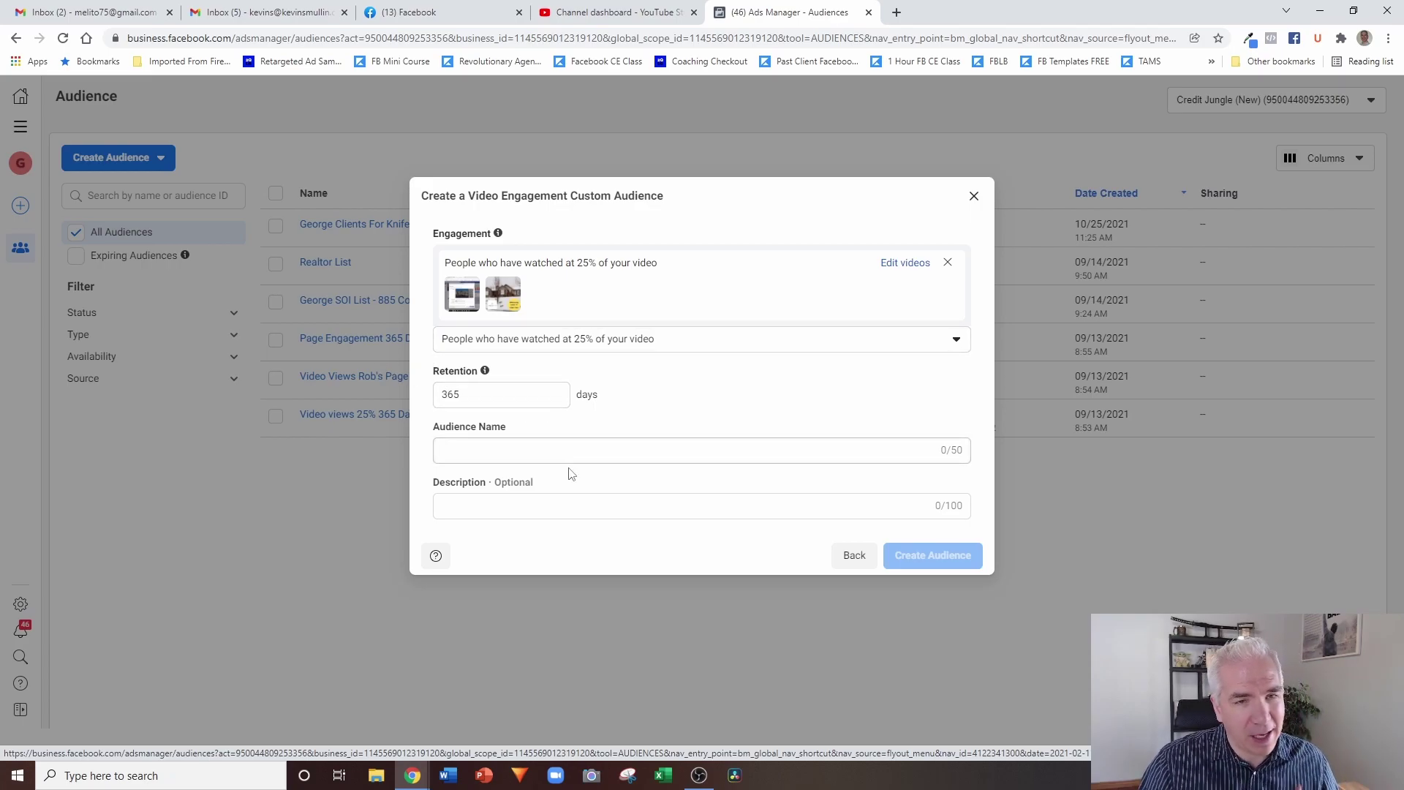
Name the video audience "Video Views 25% 365 Days" and return to the source selection without creating it
click(587, 453)
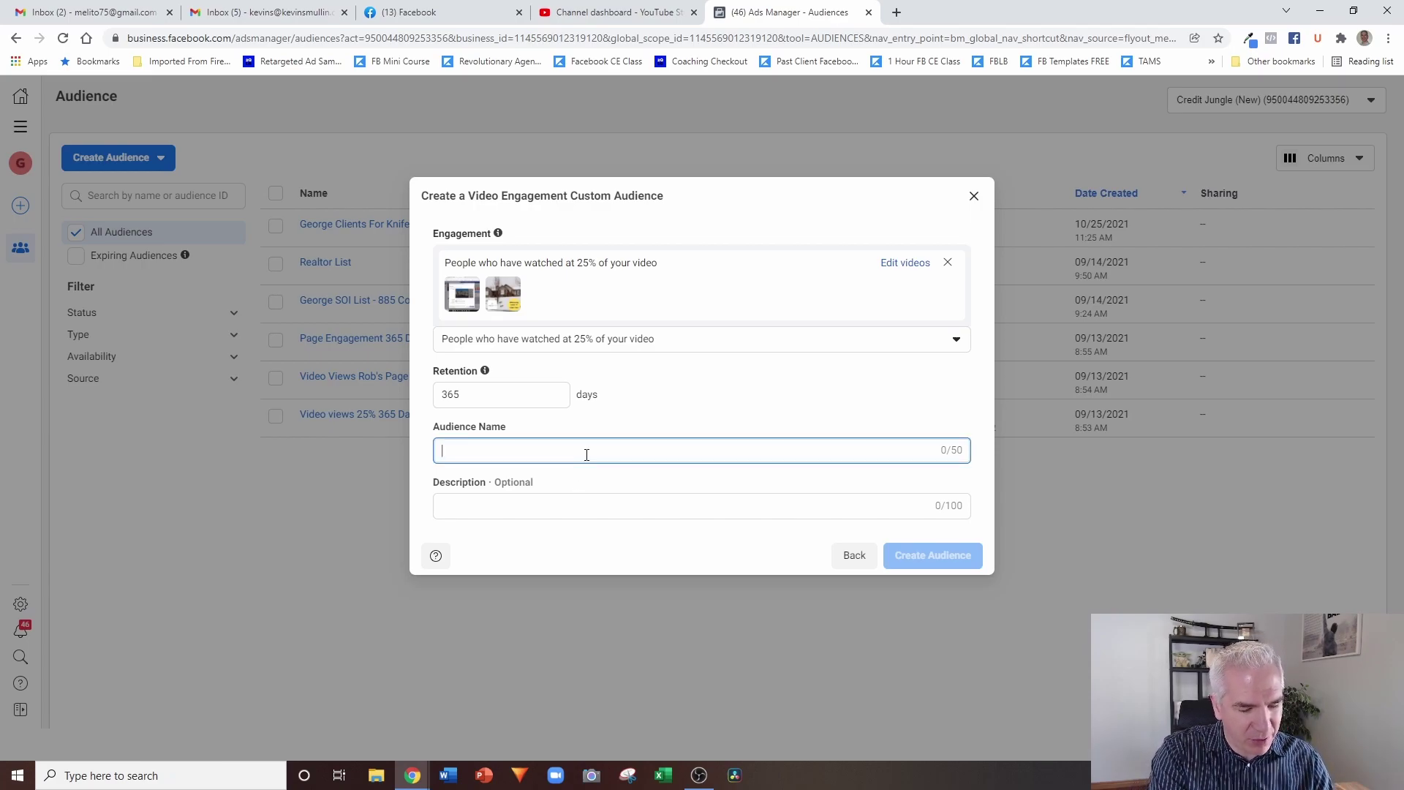
text(Video )
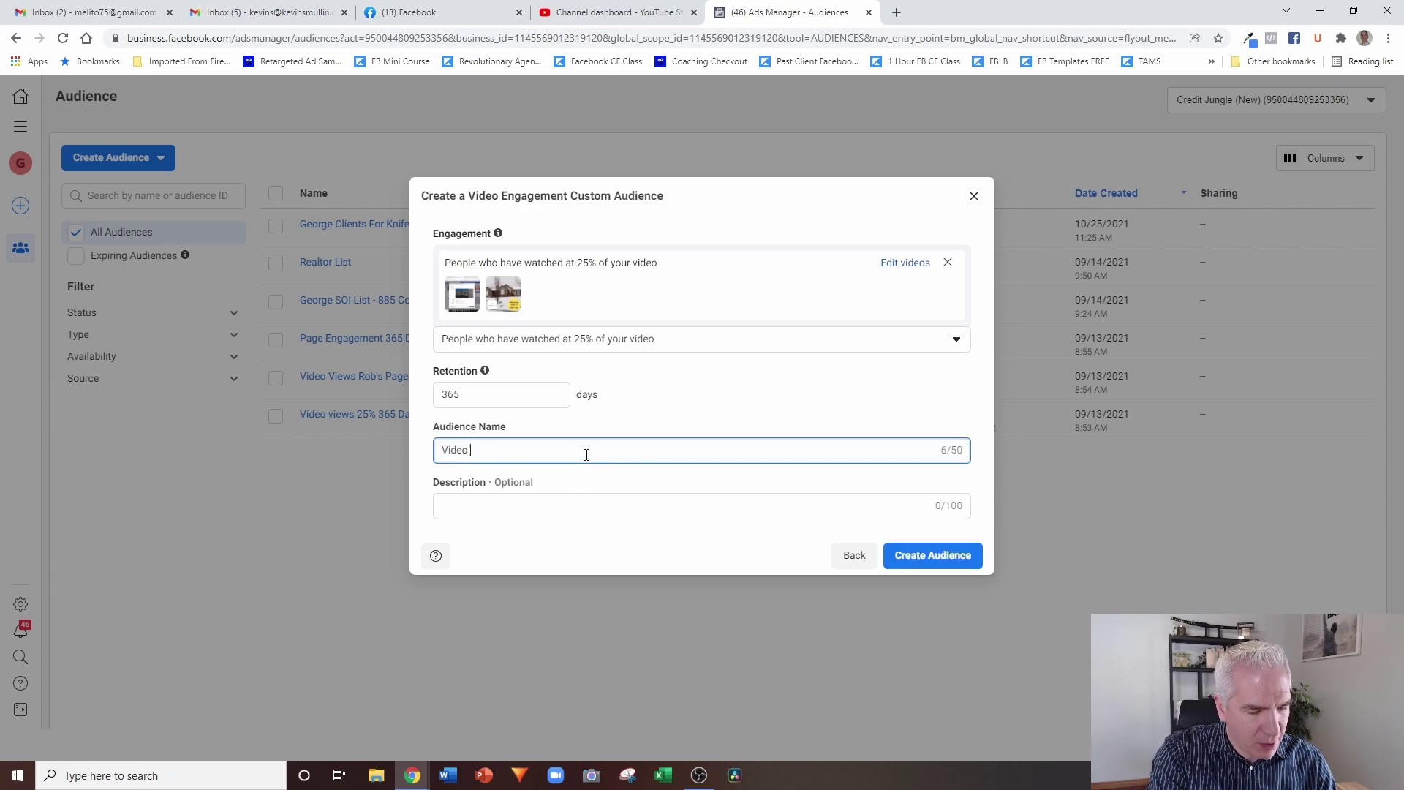
text(Views 25%)
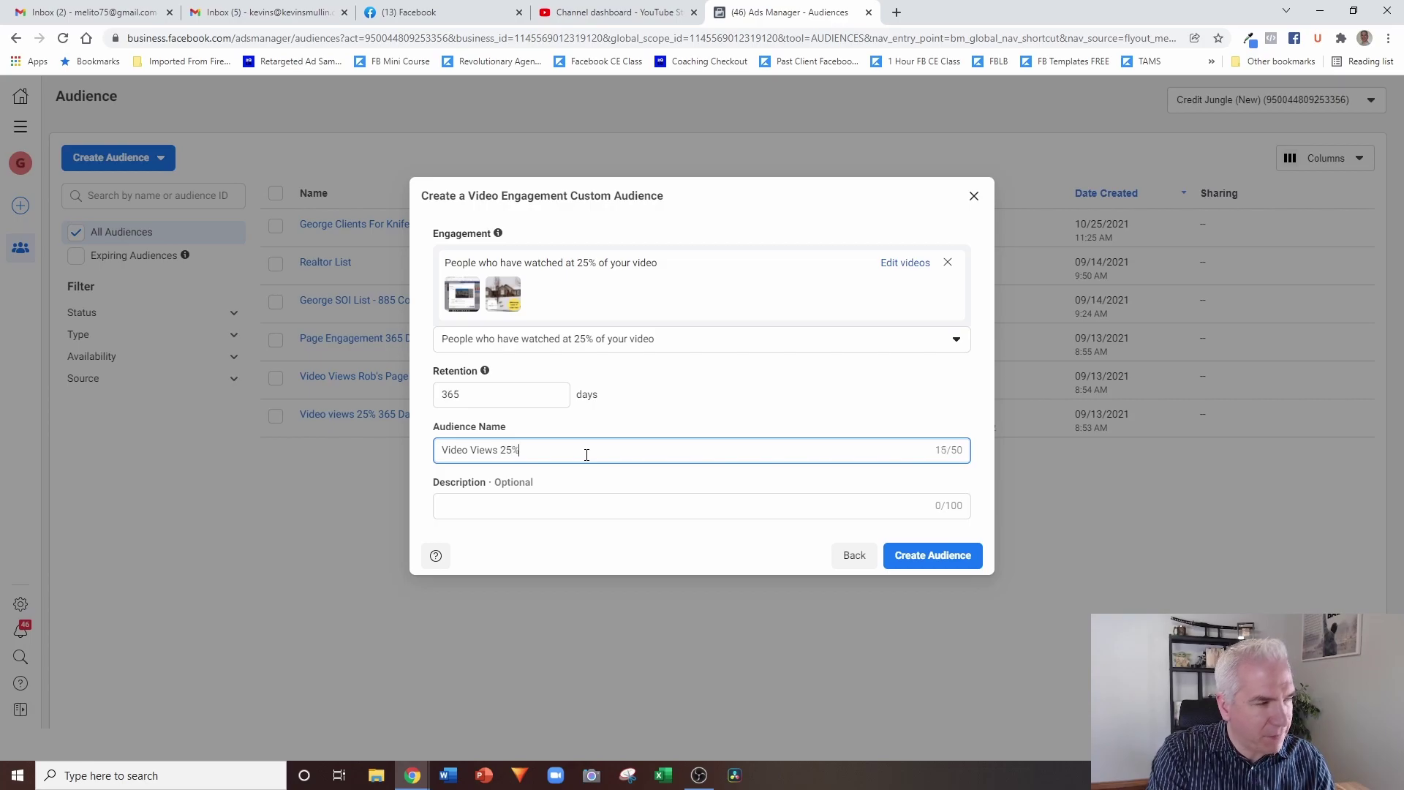
text( 365 Days)
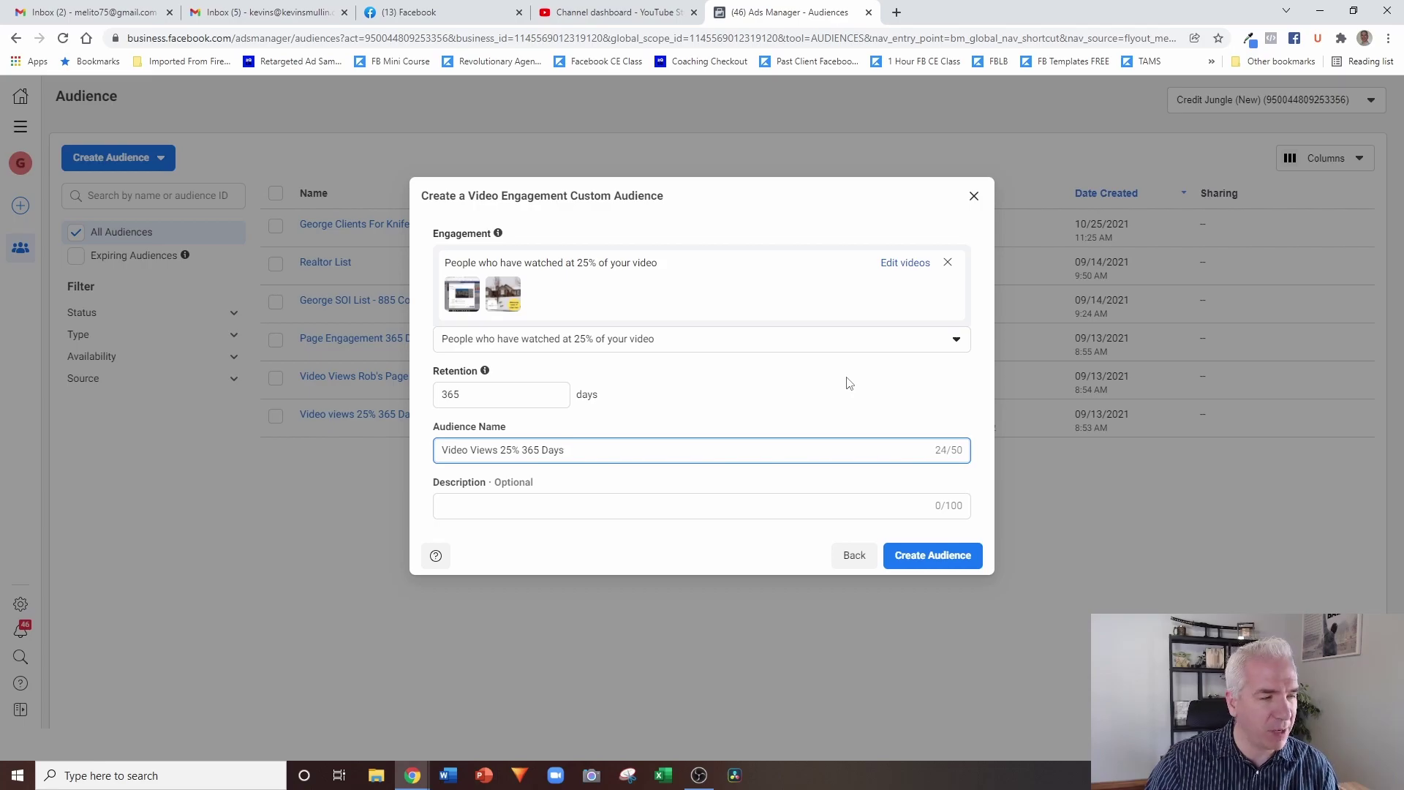
click(850, 556)
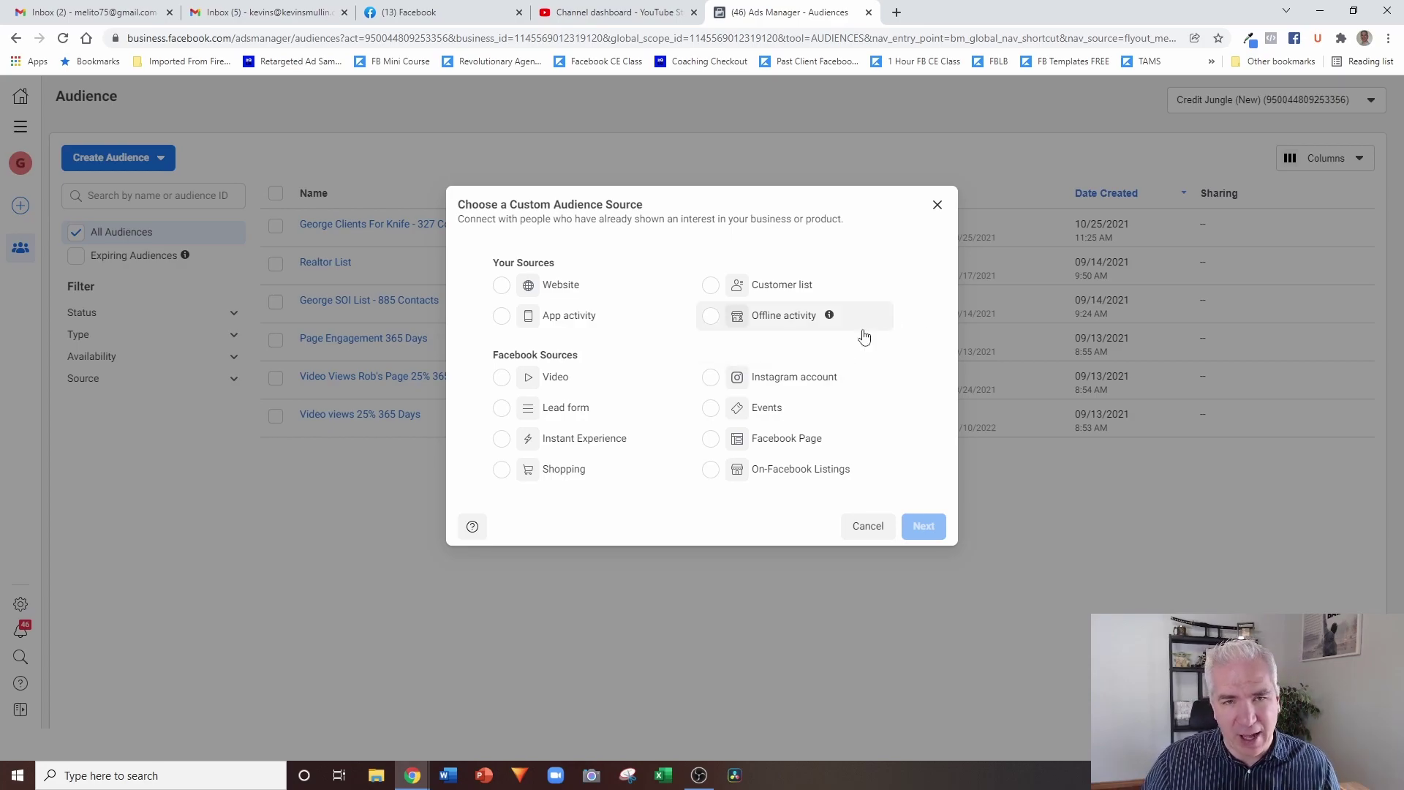
Start a Lead form custom audience with the event "Anyone who opened this form" and the preset Page
click(553, 415)
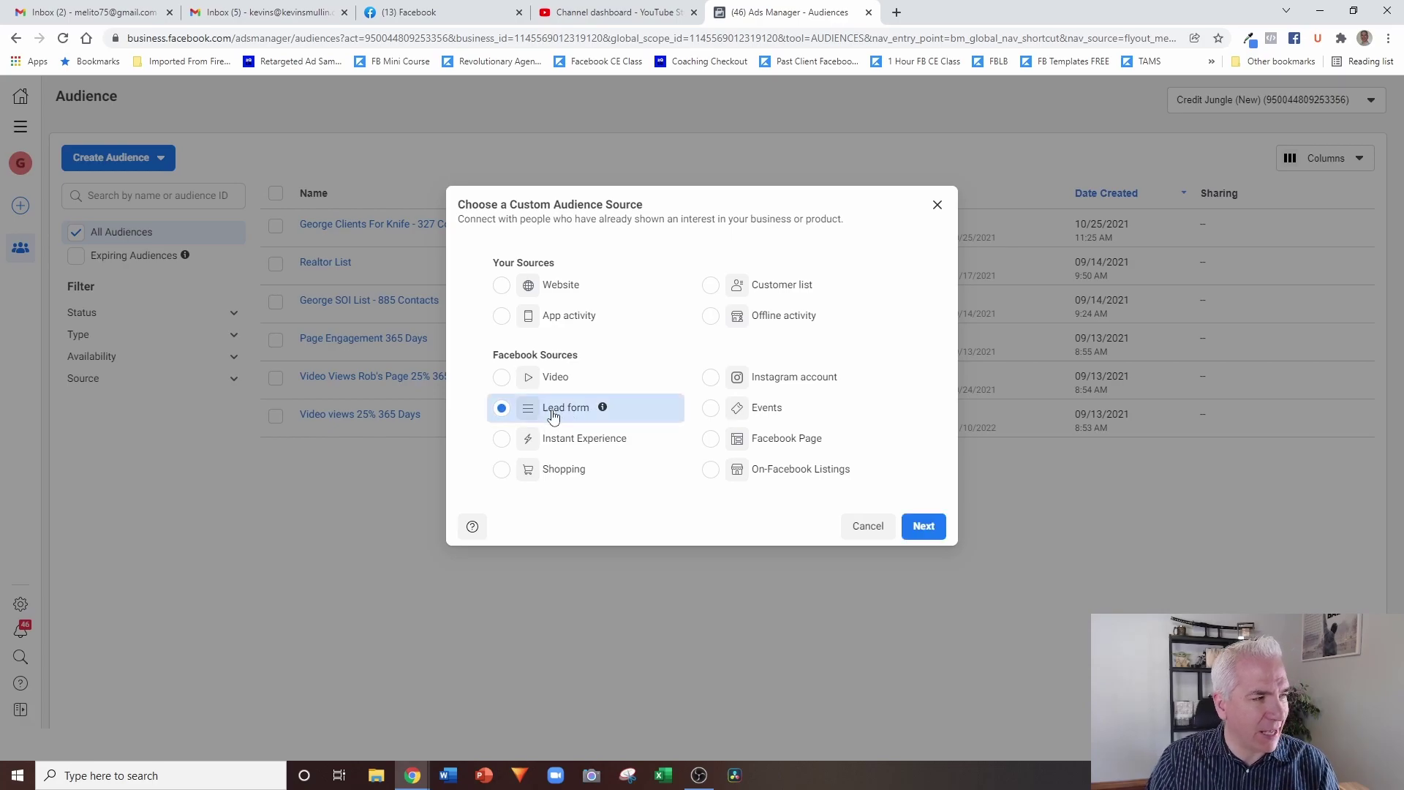
click(911, 528)
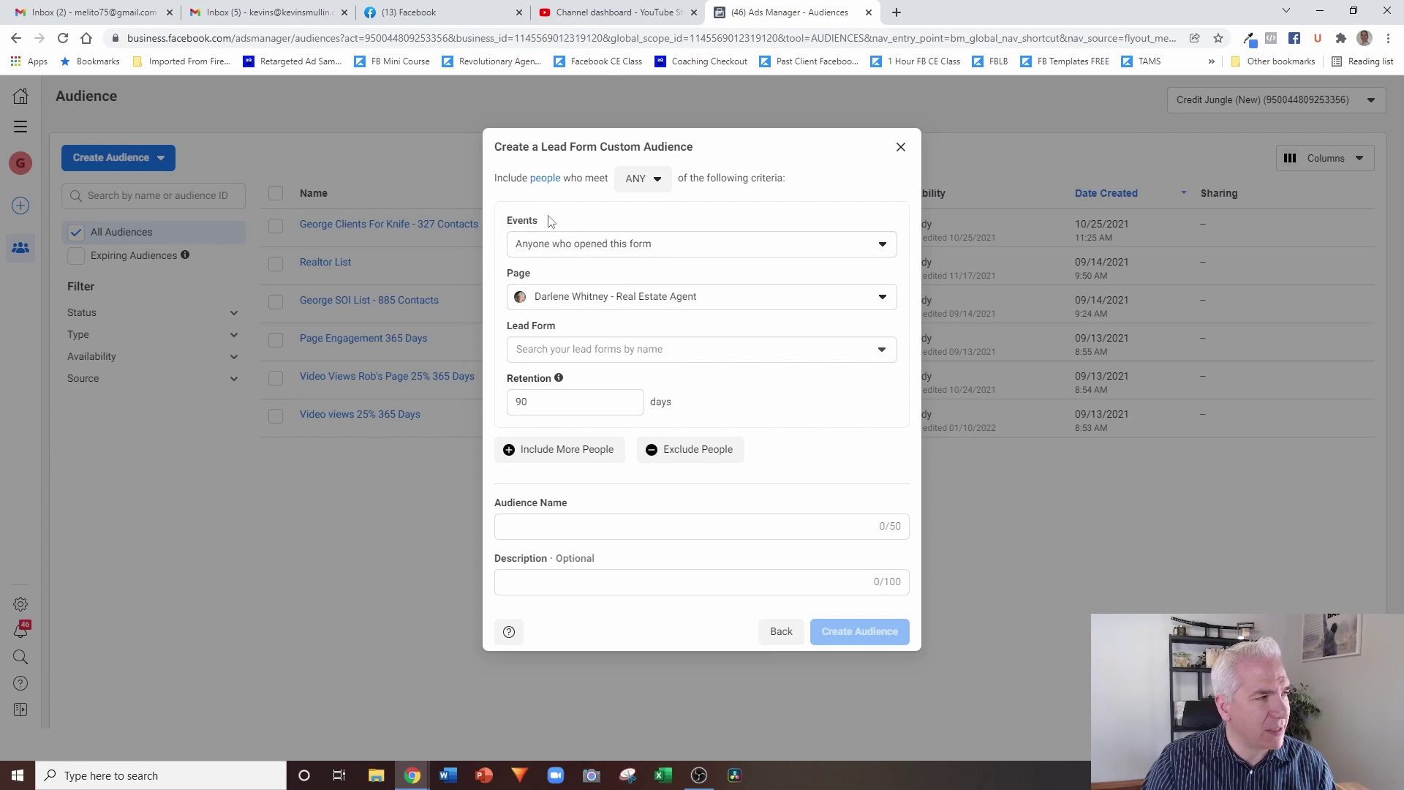
click(708, 255)
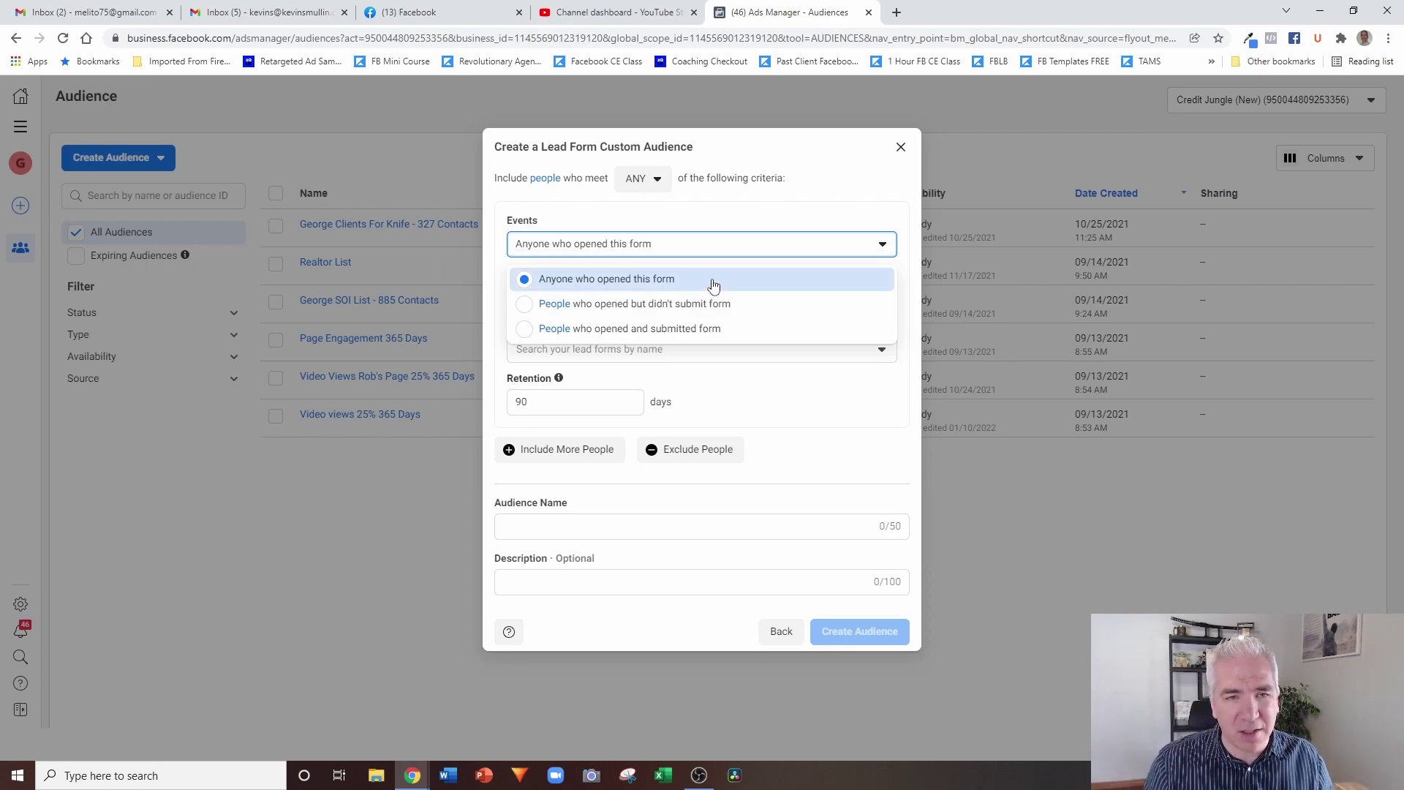
click(589, 286)
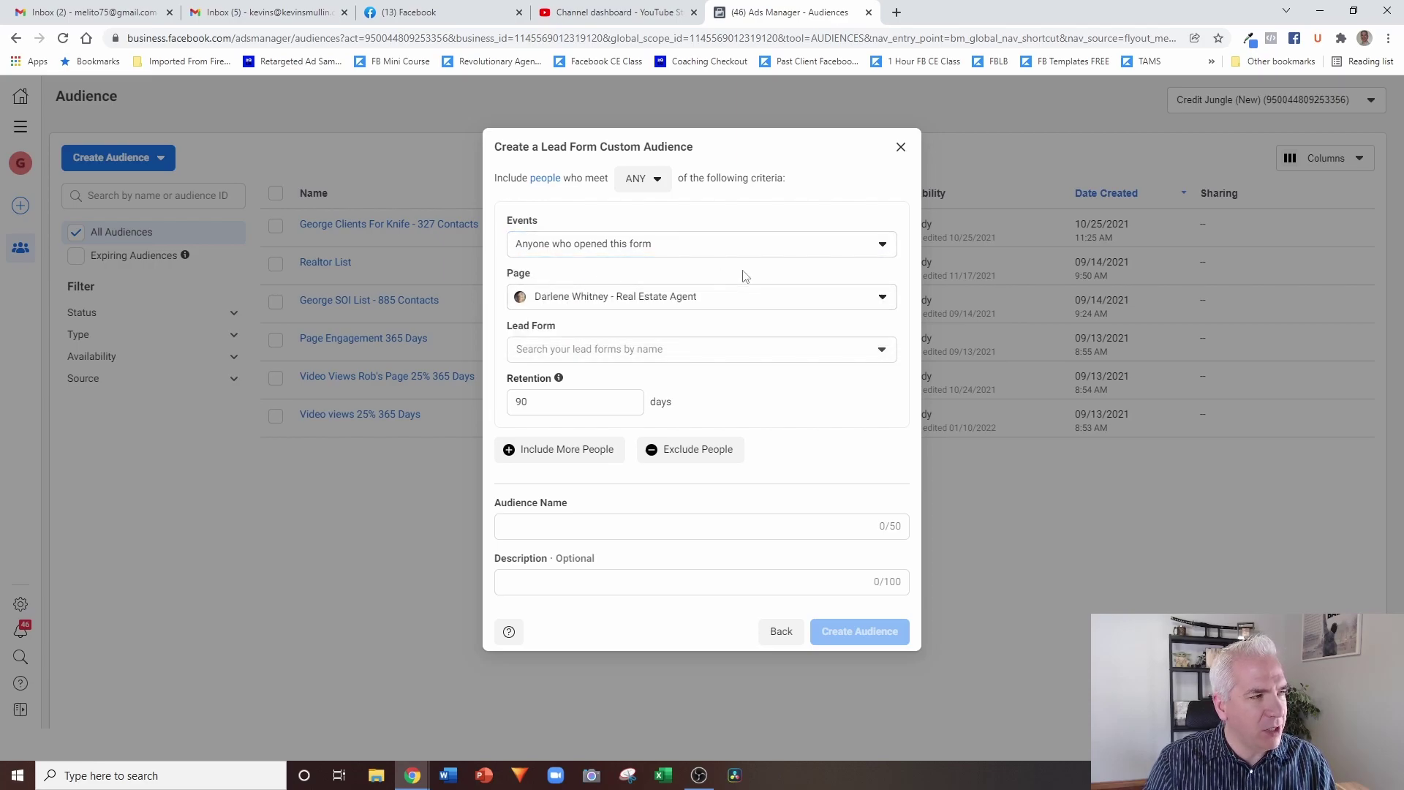
click(592, 299)
click(592, 297)
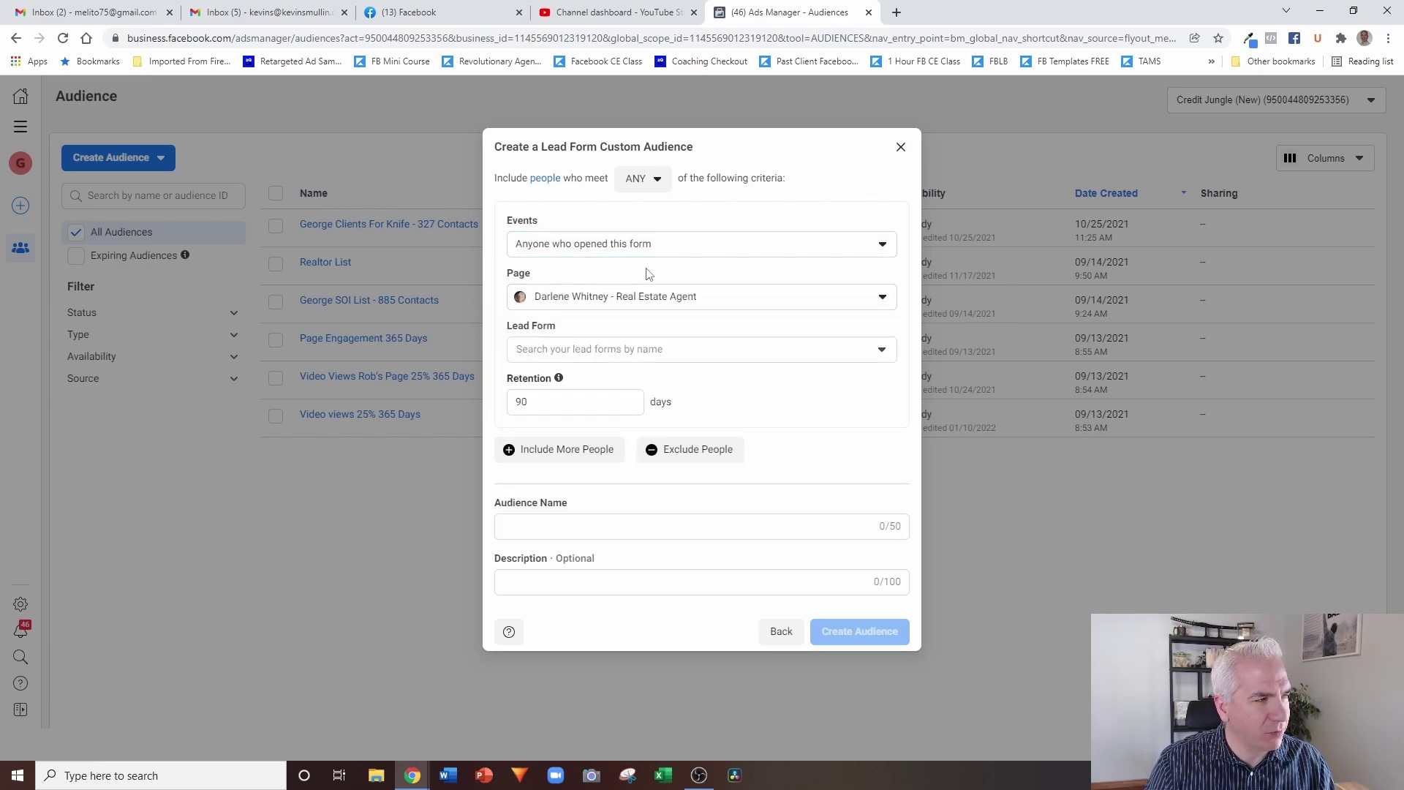
Include all of the Page's lead forms in the audience
click(626, 353)
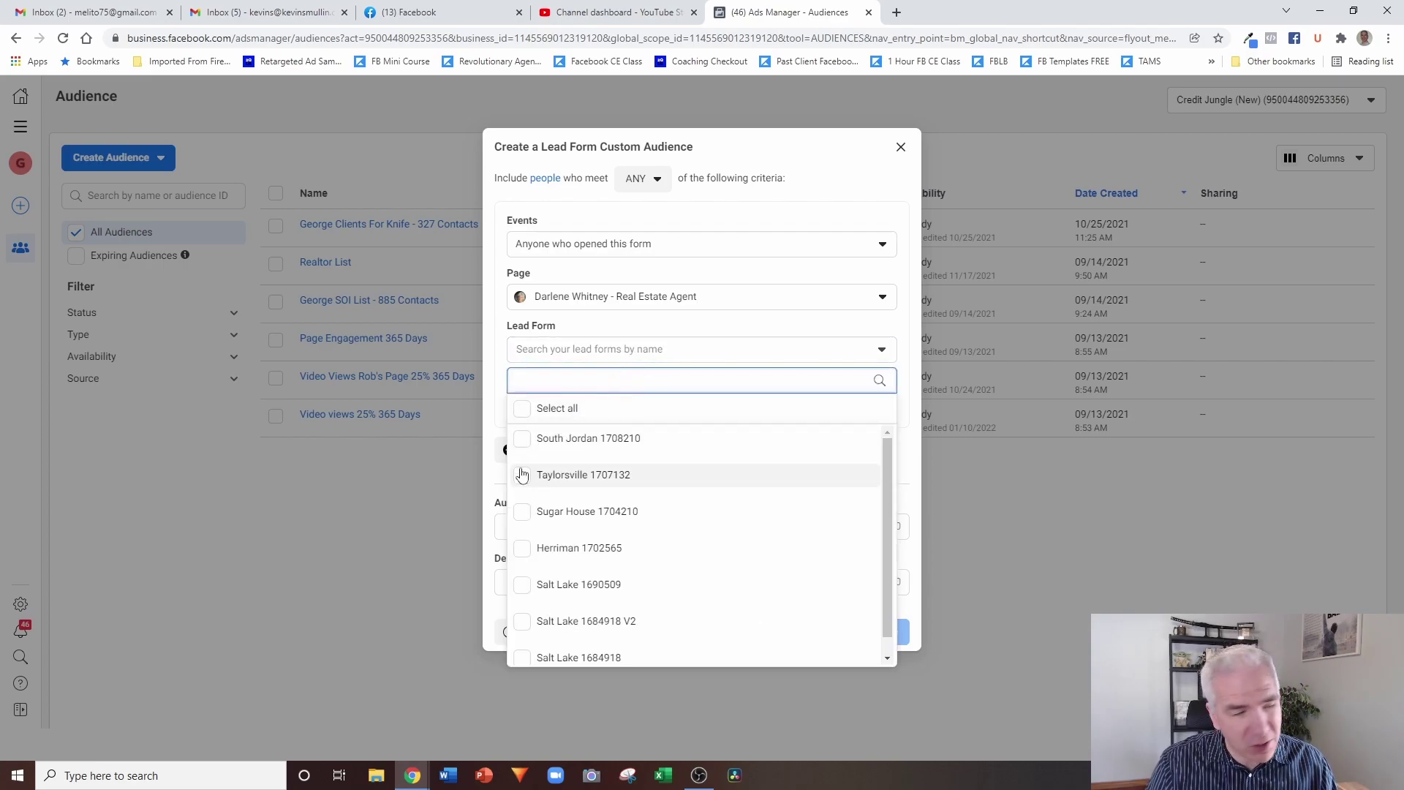
click(522, 411)
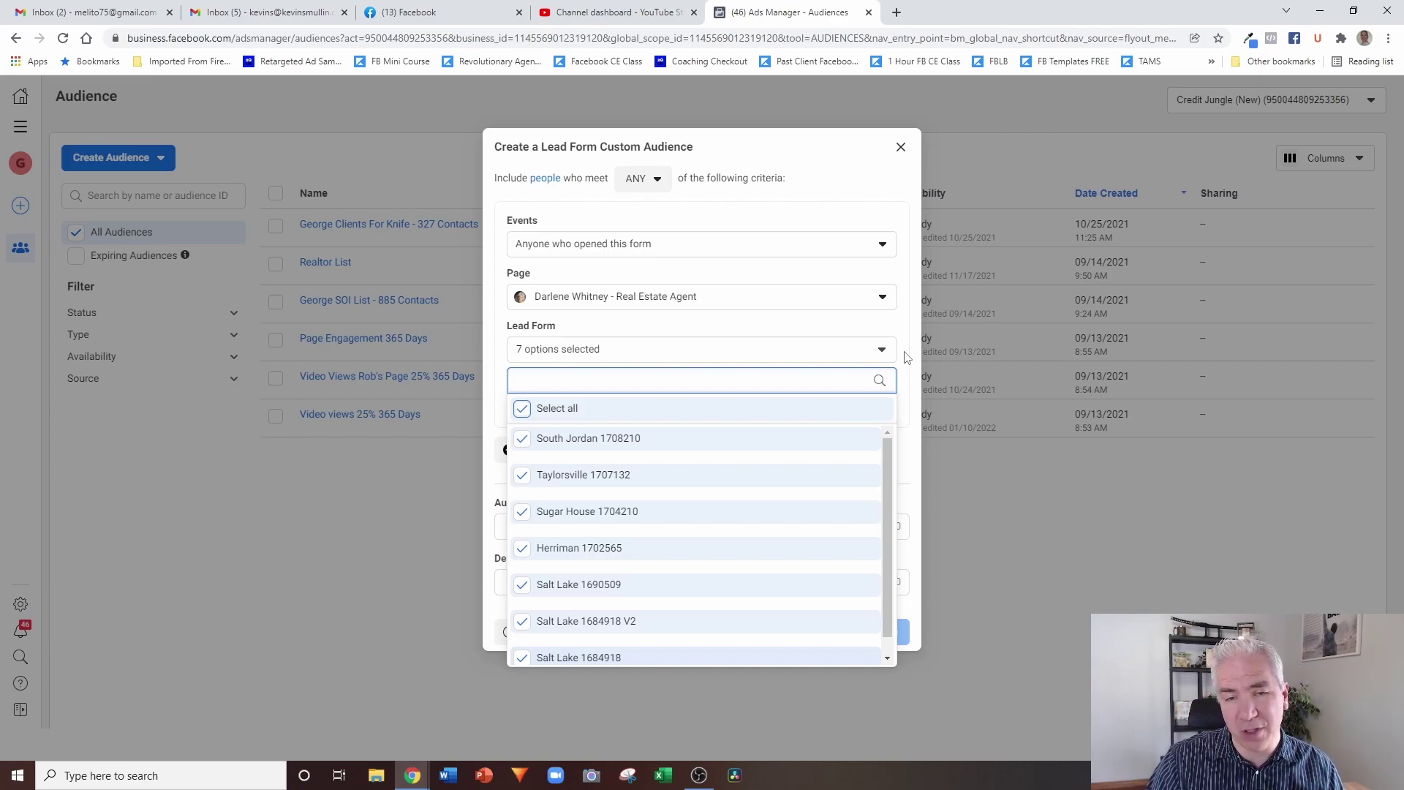
click(906, 382)
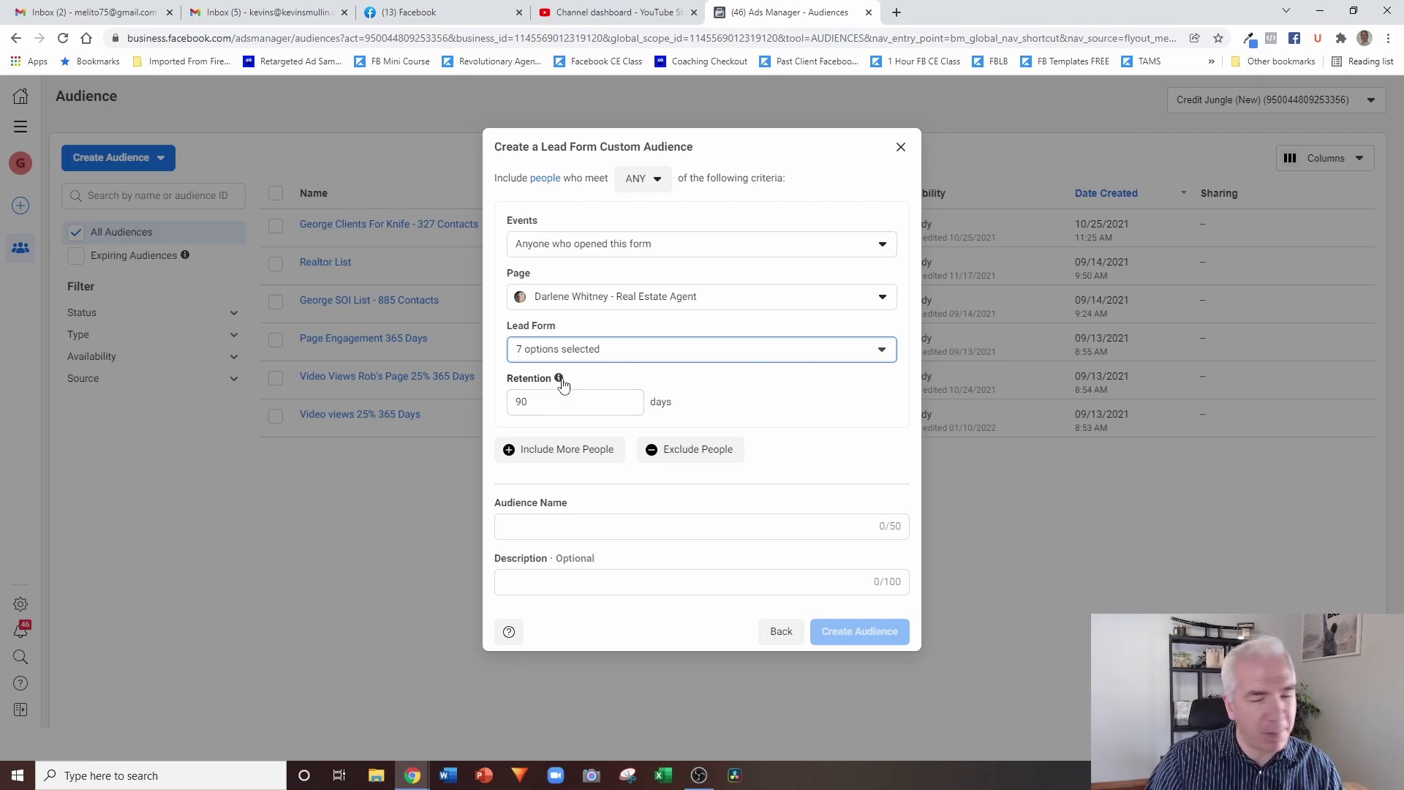
Name the lead form audience "Lead Form Opens 90 Days" and return to the source selection without creating it
mouse_move(558, 380)
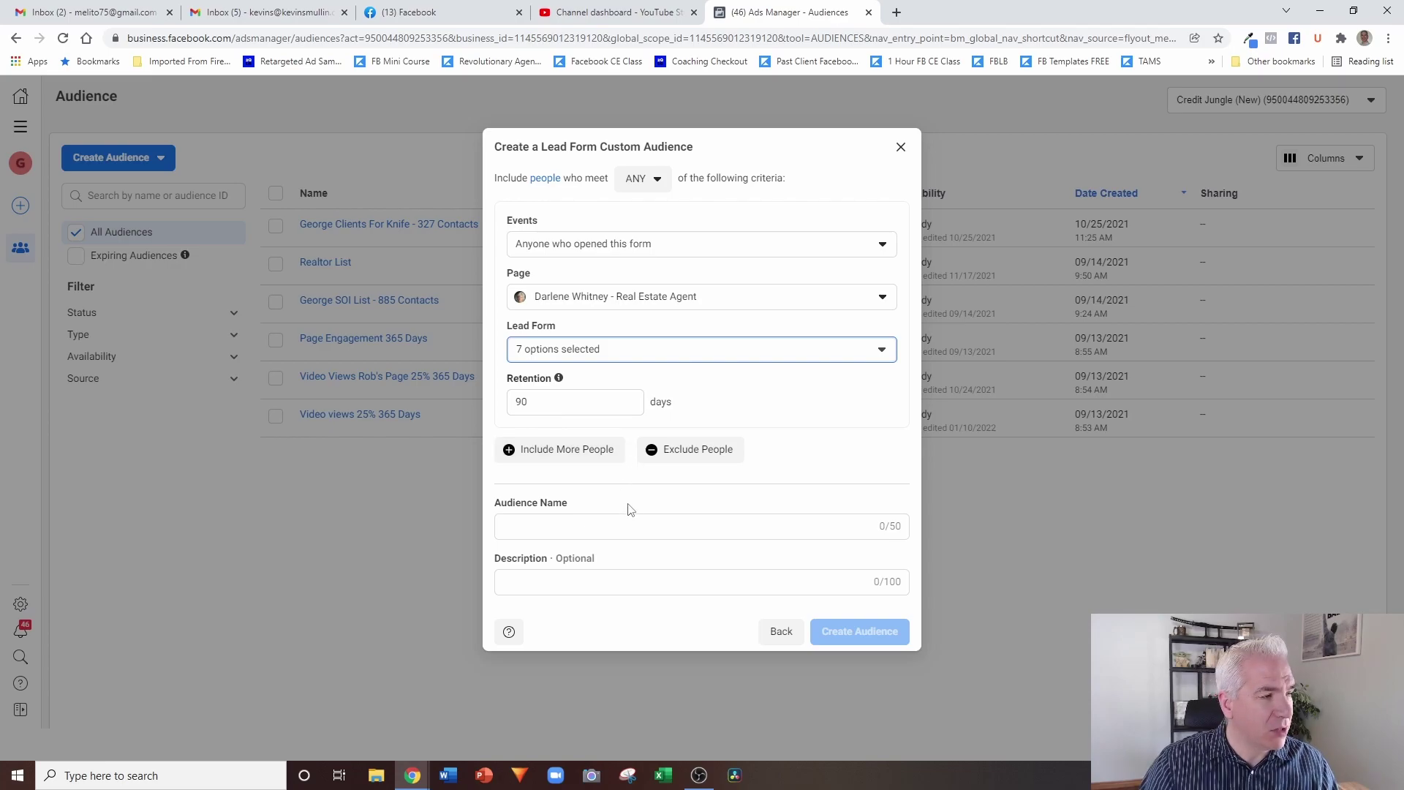
click(635, 526)
text(Lead F)
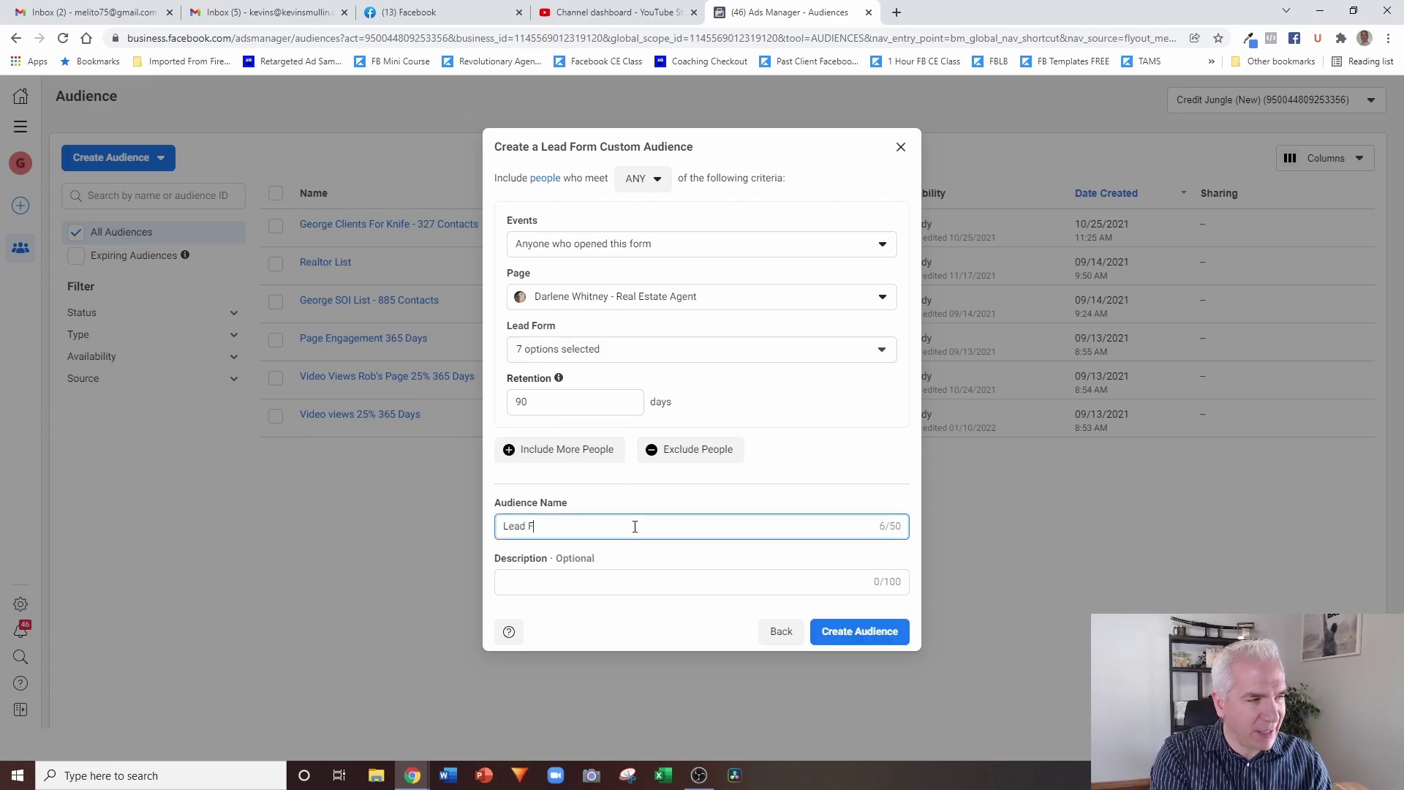
text(orm l)
key(BackSpace)
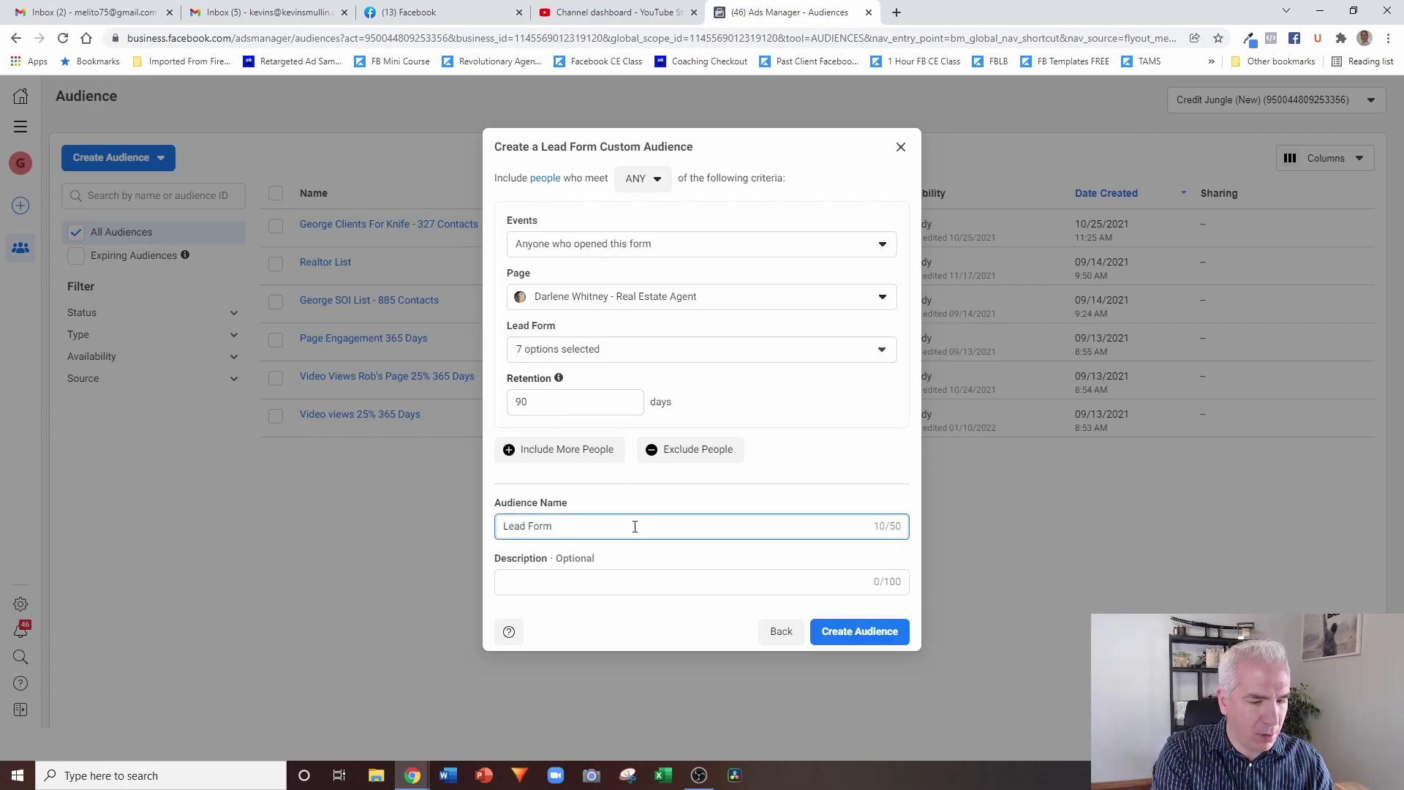
text(Opens)
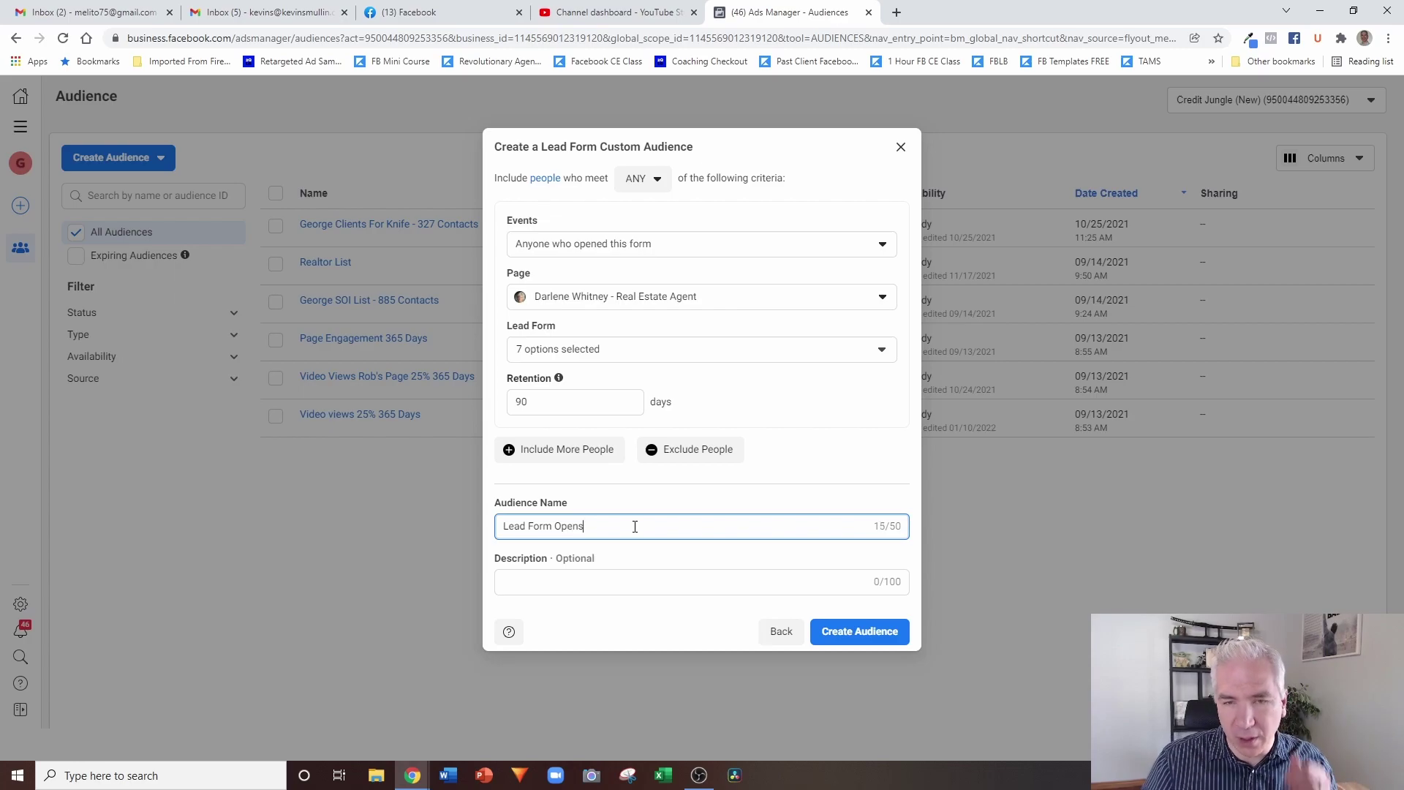
text( 90 )
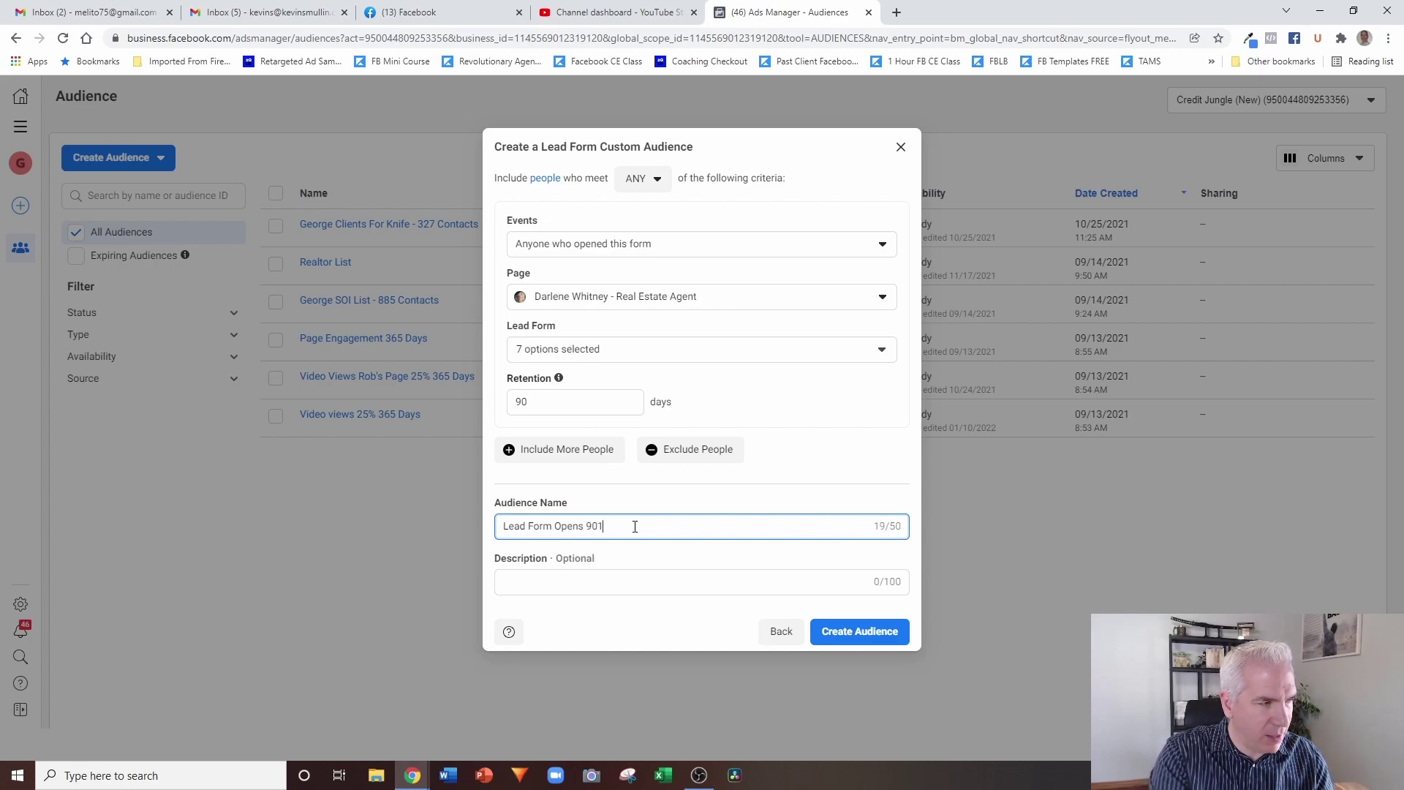
text( Days)
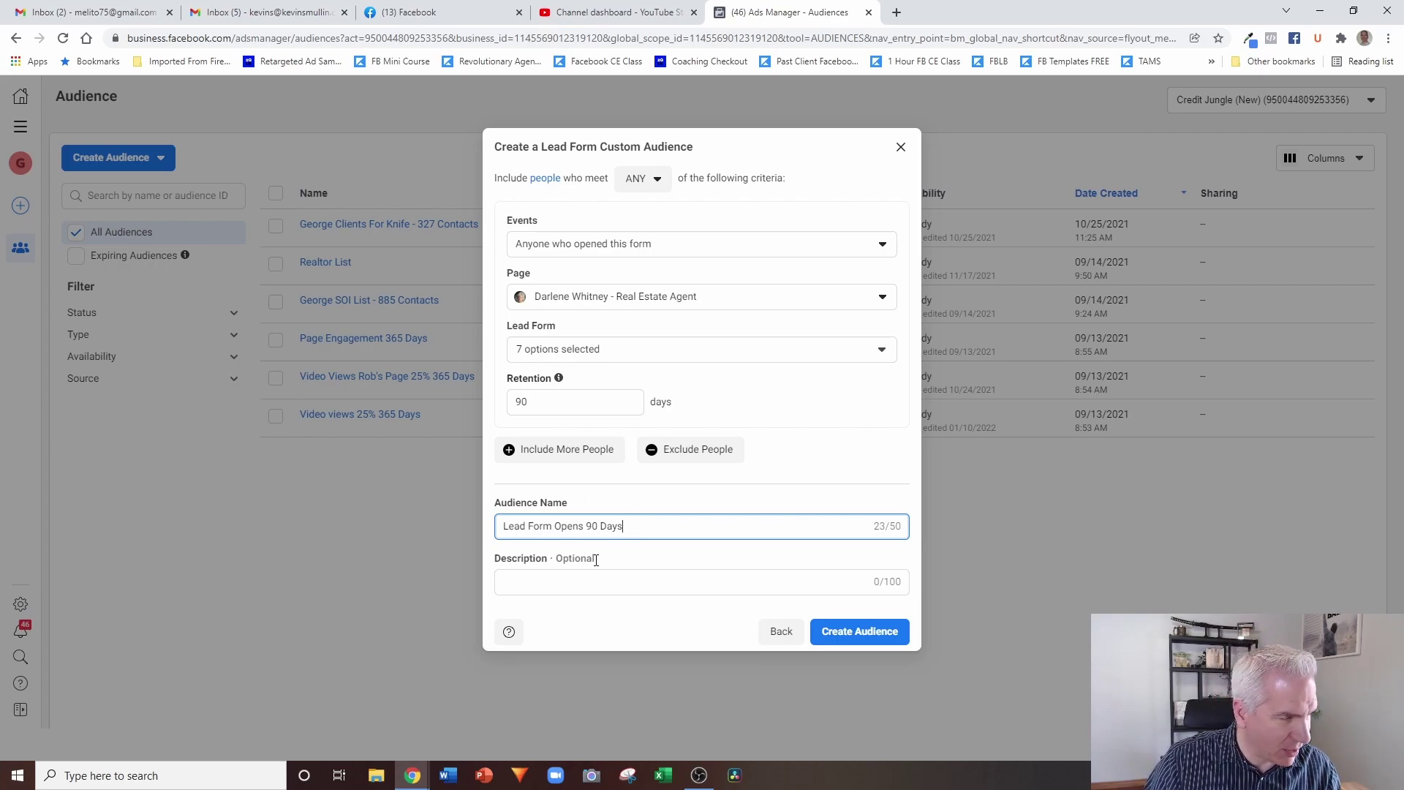
click(783, 634)
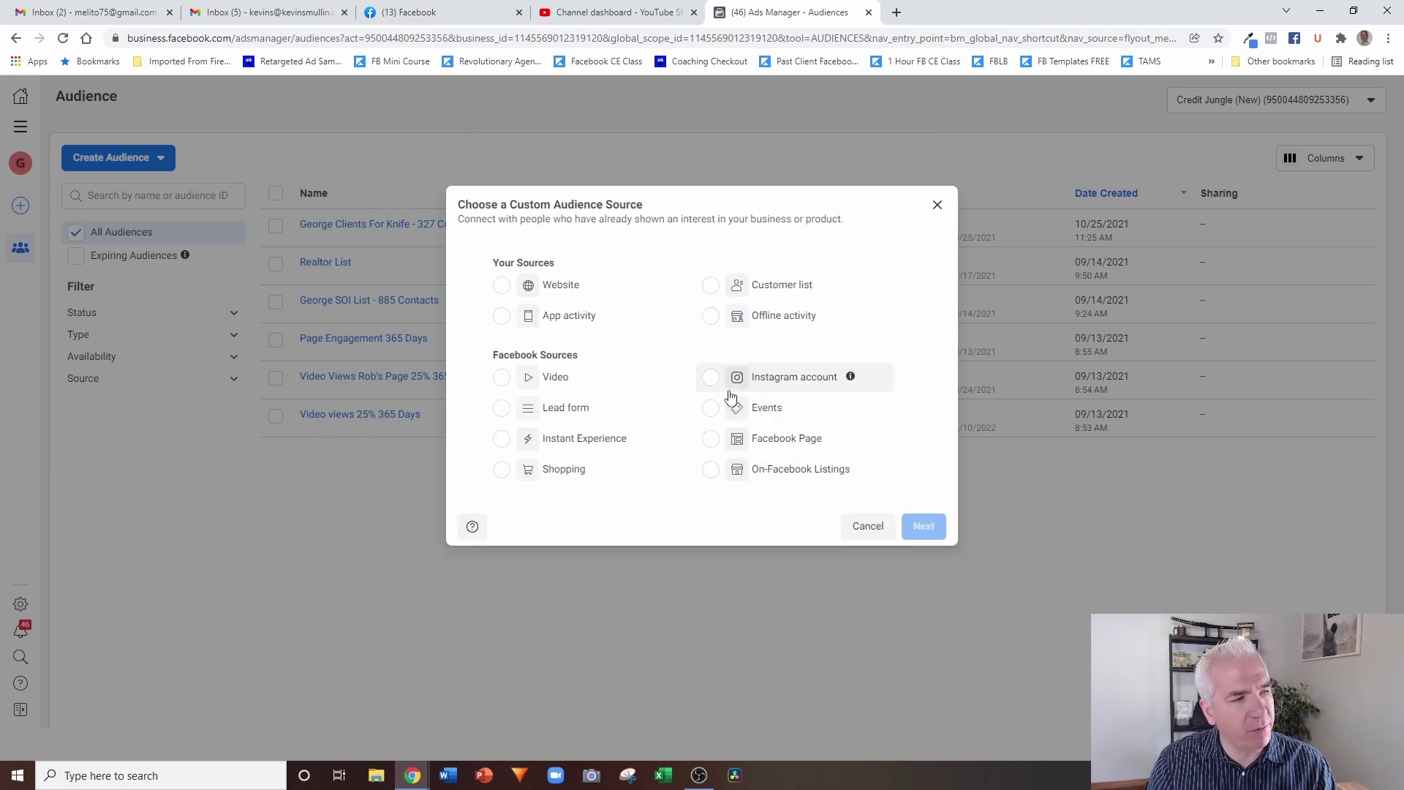
View the pixel setup for a custom audience from the Website source and close it without continuing
click(575, 286)
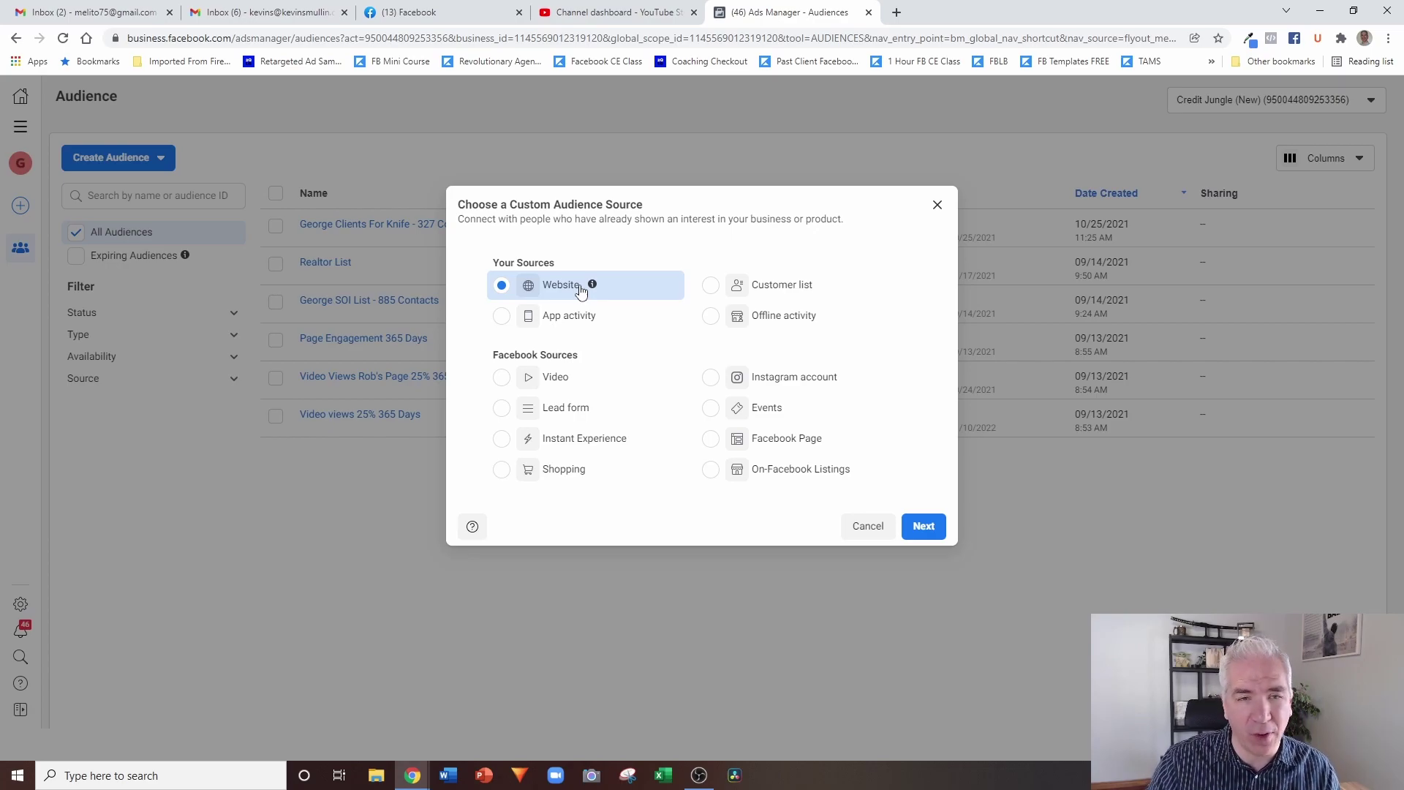
click(919, 521)
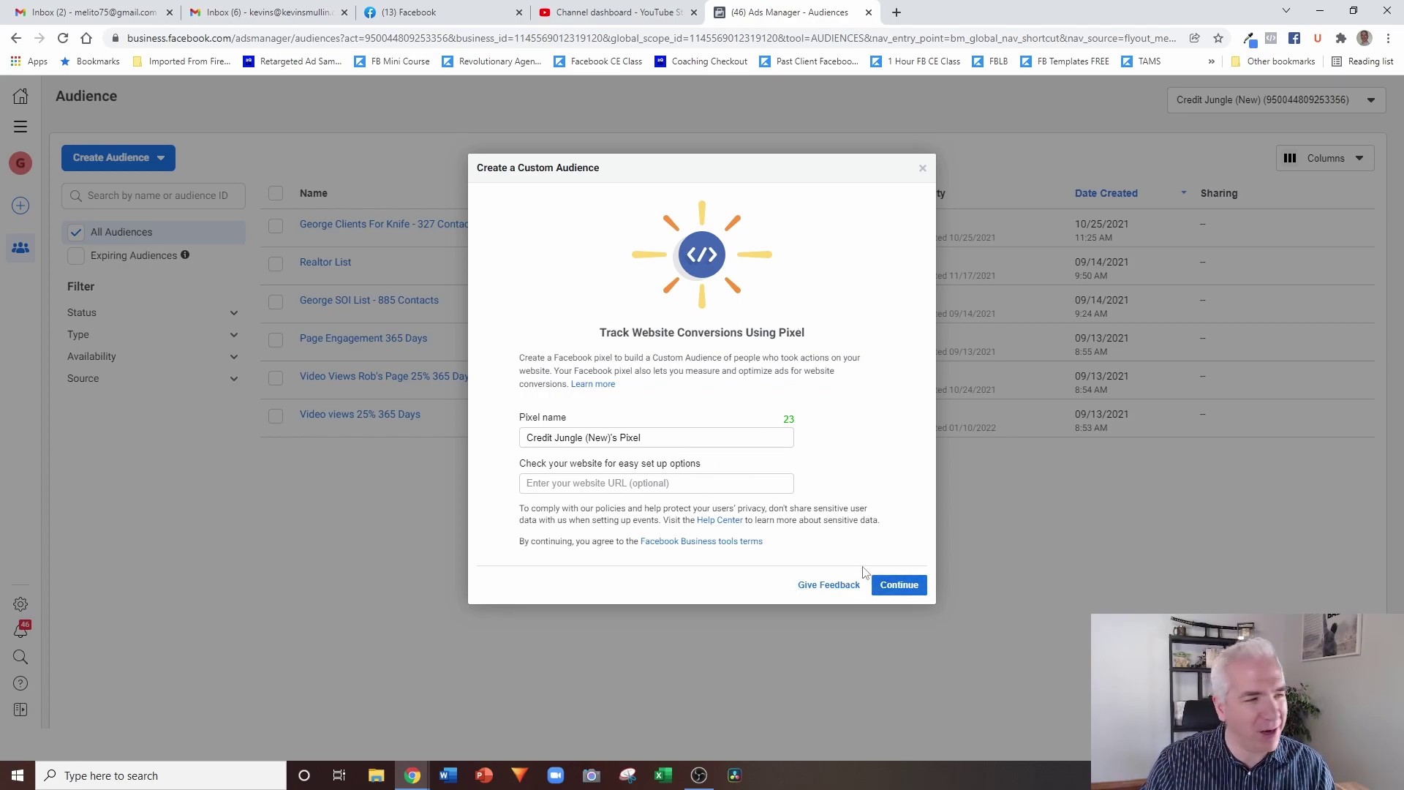
click(922, 168)
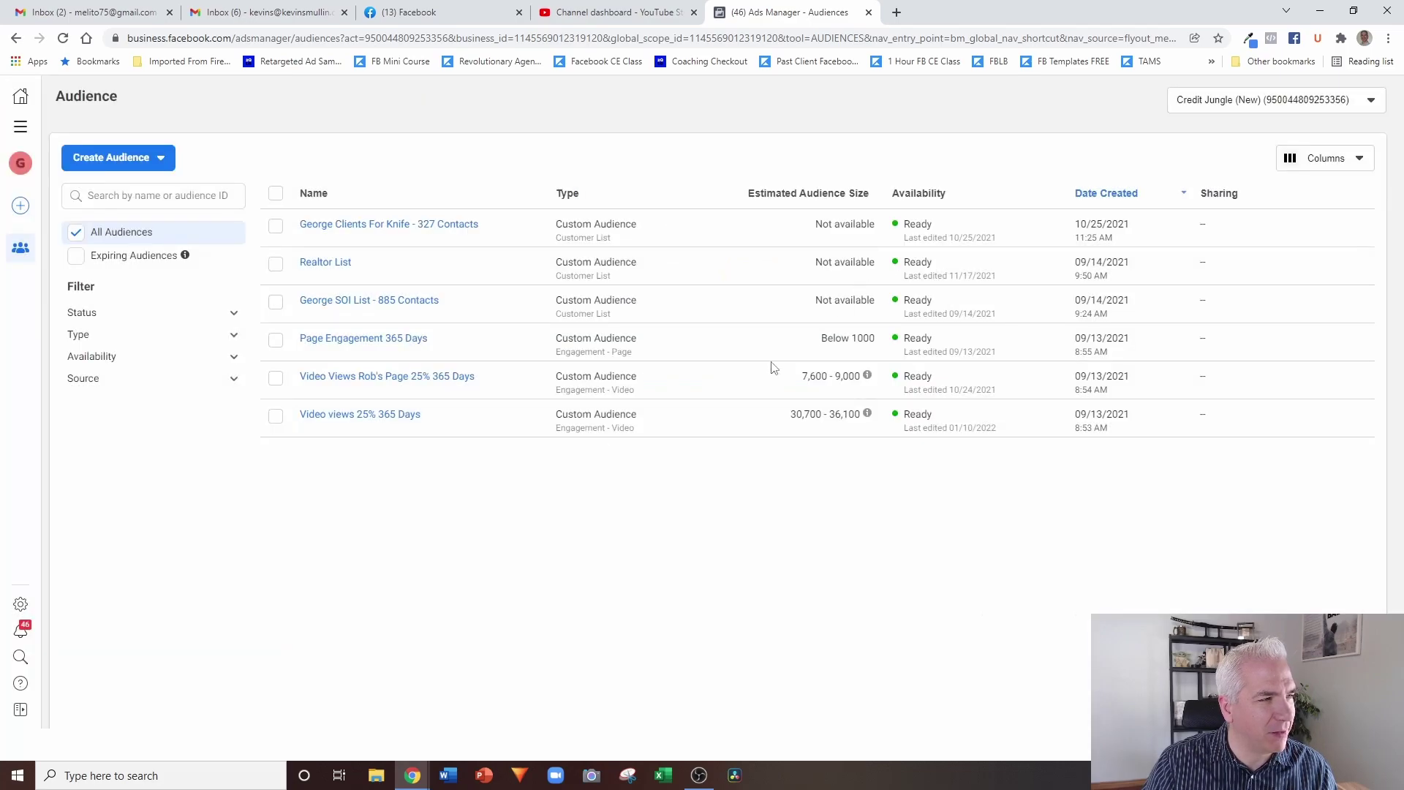
Review the available custom audience sources and close the selection without choosing one
click(149, 164)
click(144, 202)
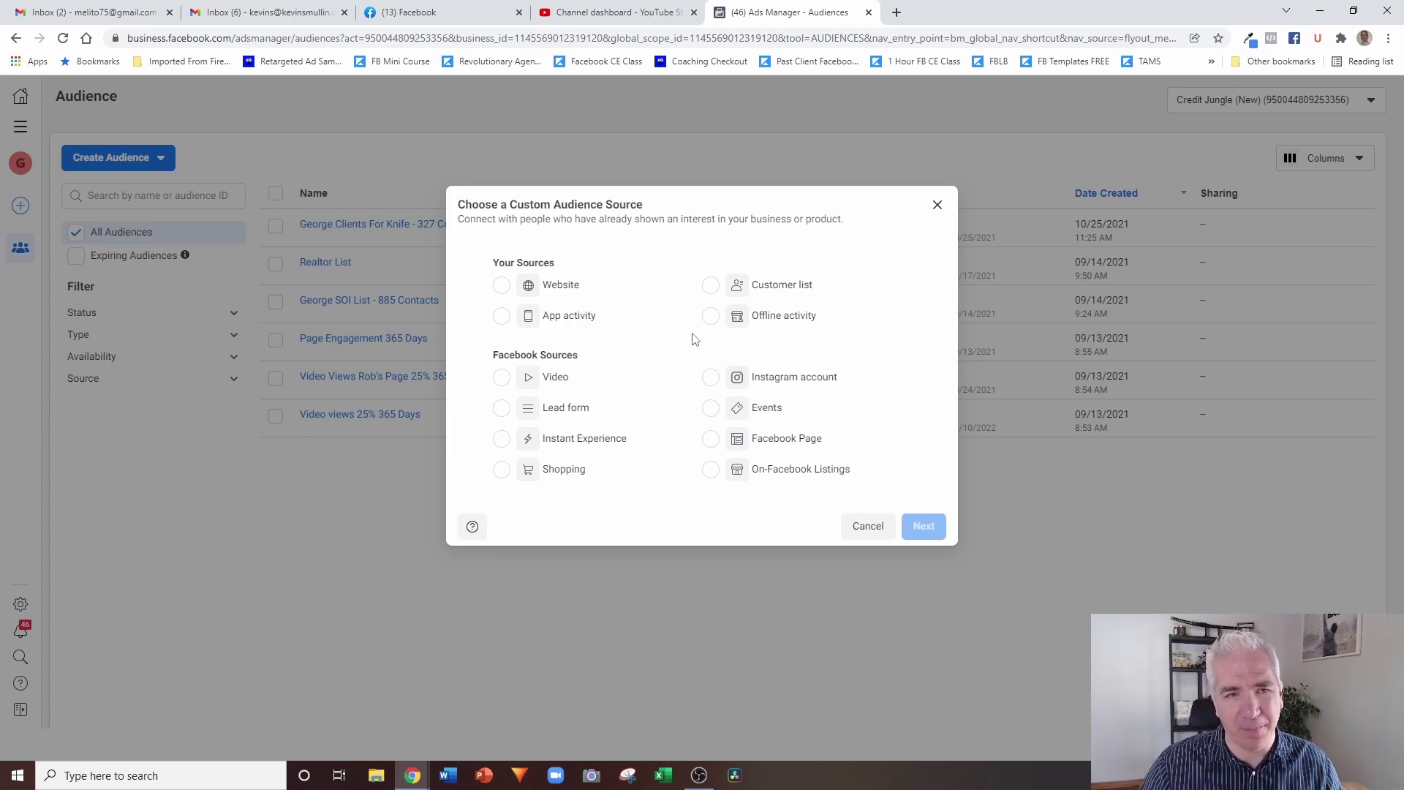
click(938, 204)
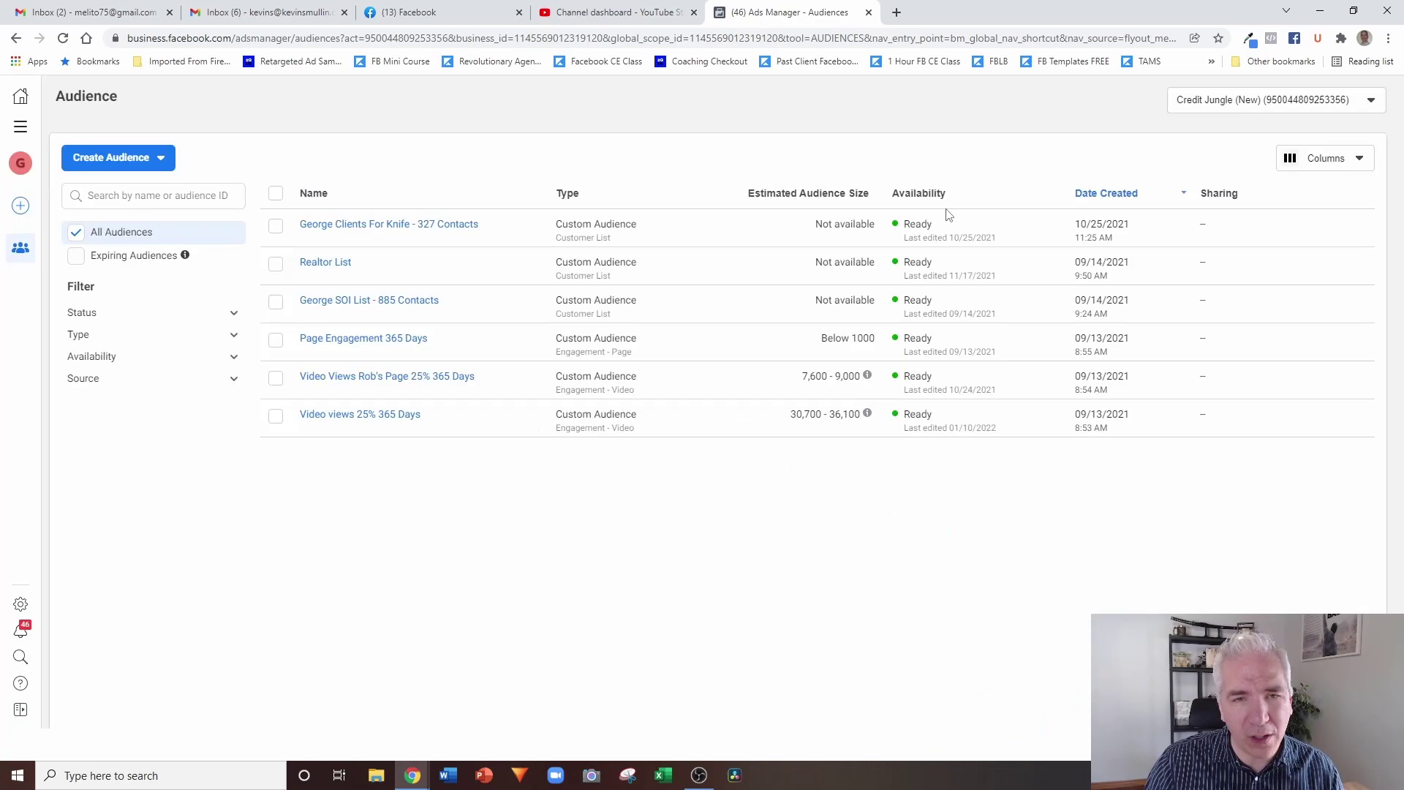
Start a Special Ad Audience and continue past its introduction to the setup form
click(129, 160)
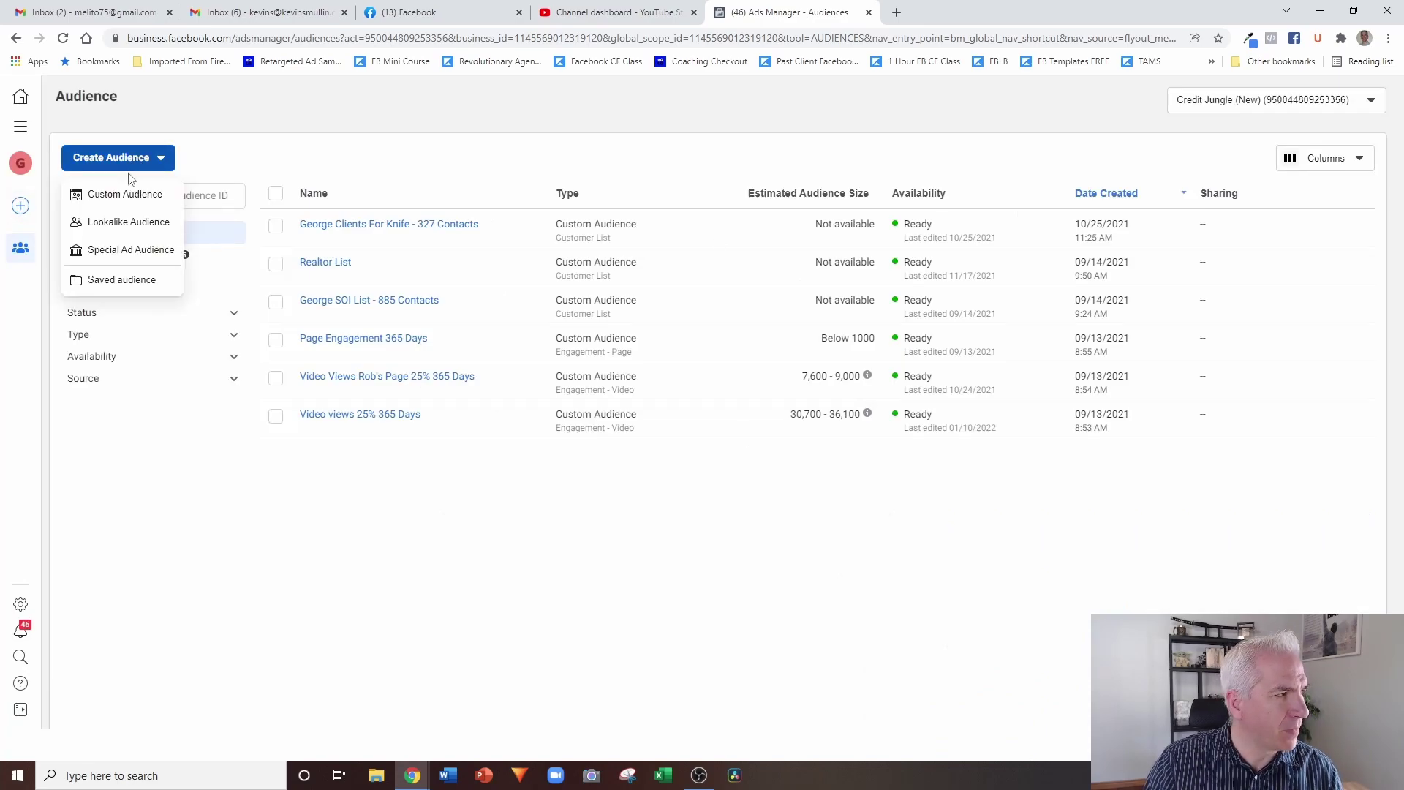
click(119, 250)
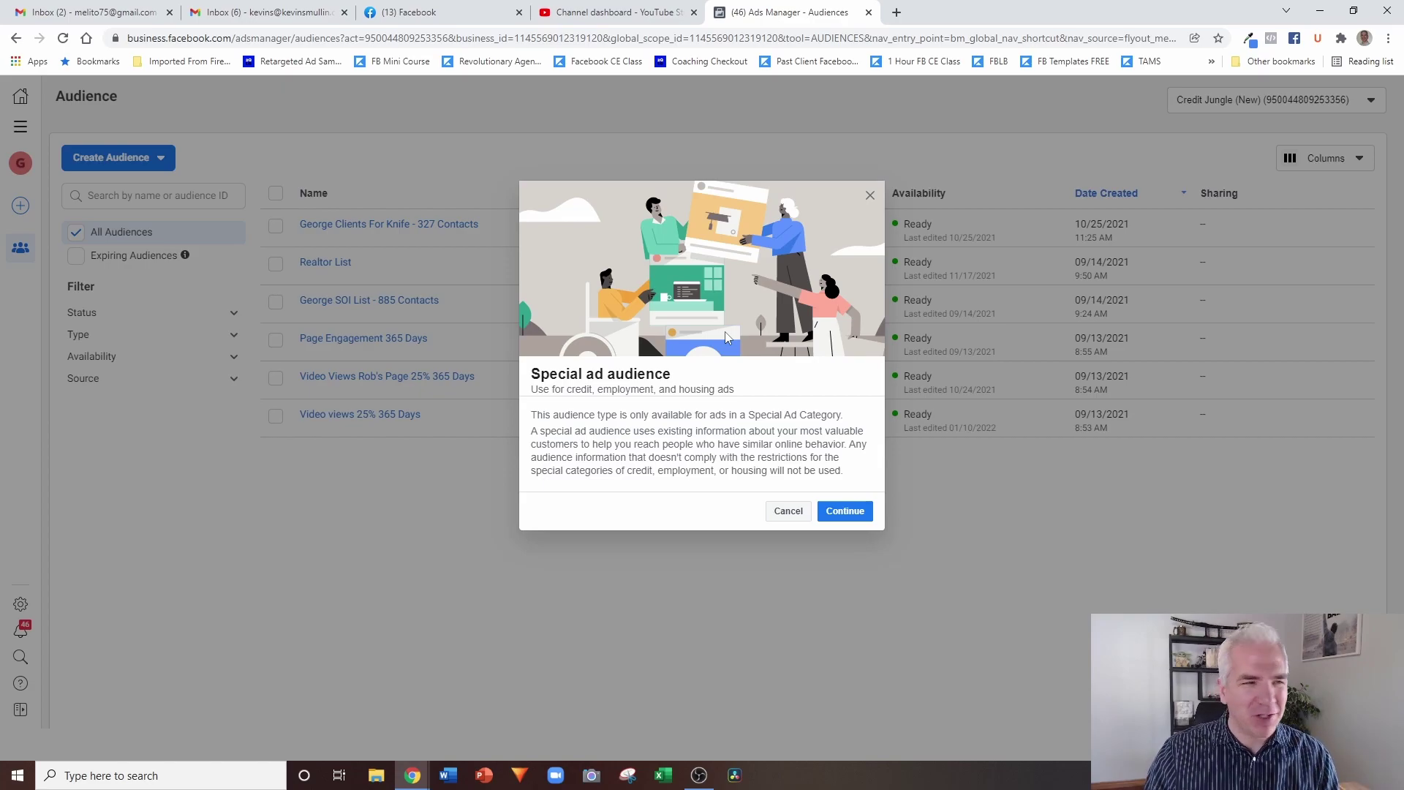
click(830, 512)
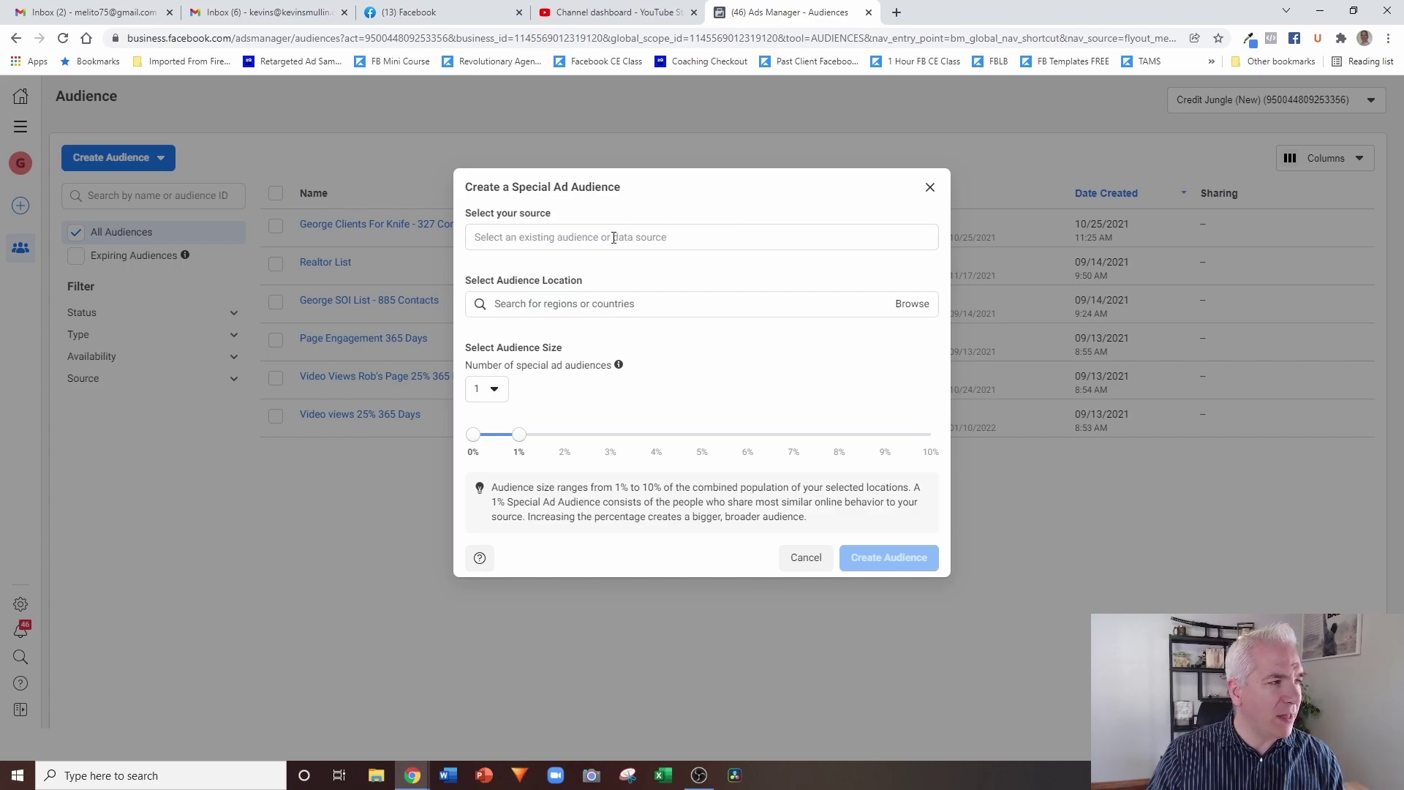
Browse the existing audiences and Pages available as the Special Ad Audience source, search them for "lead" and clear the search
click(659, 231)
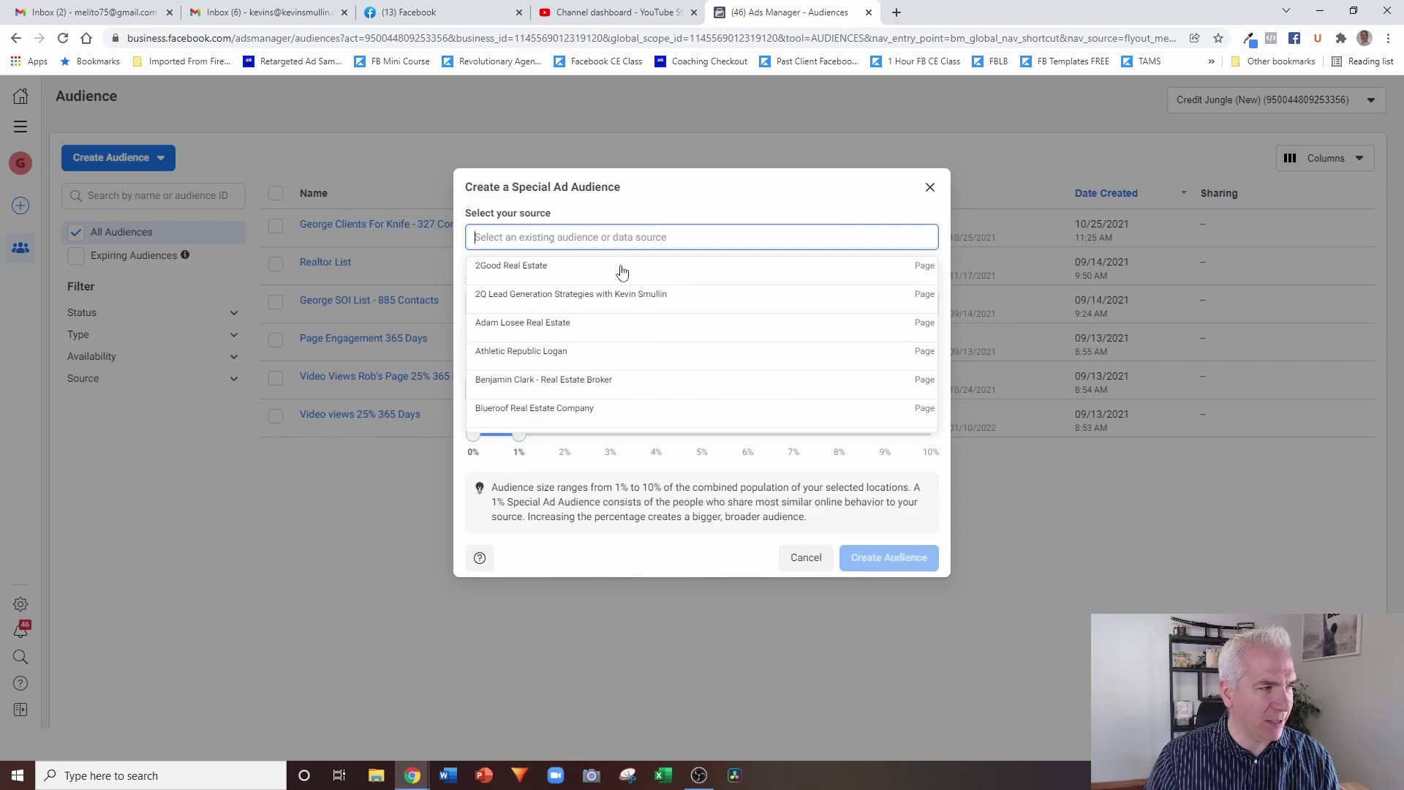
scroll(622, 284, down, 6)
scroll(622, 285, down, 5)
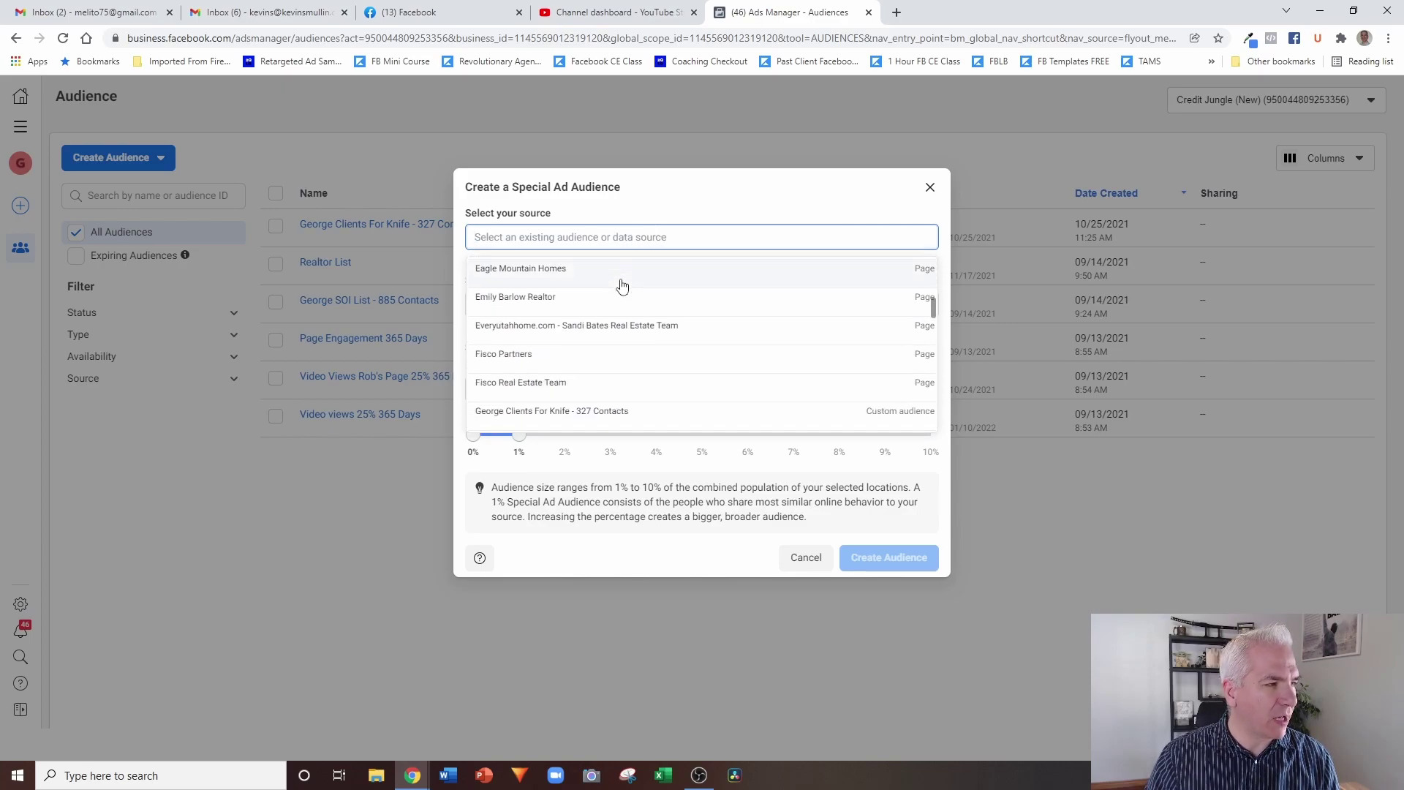
scroll(620, 289, down, 5)
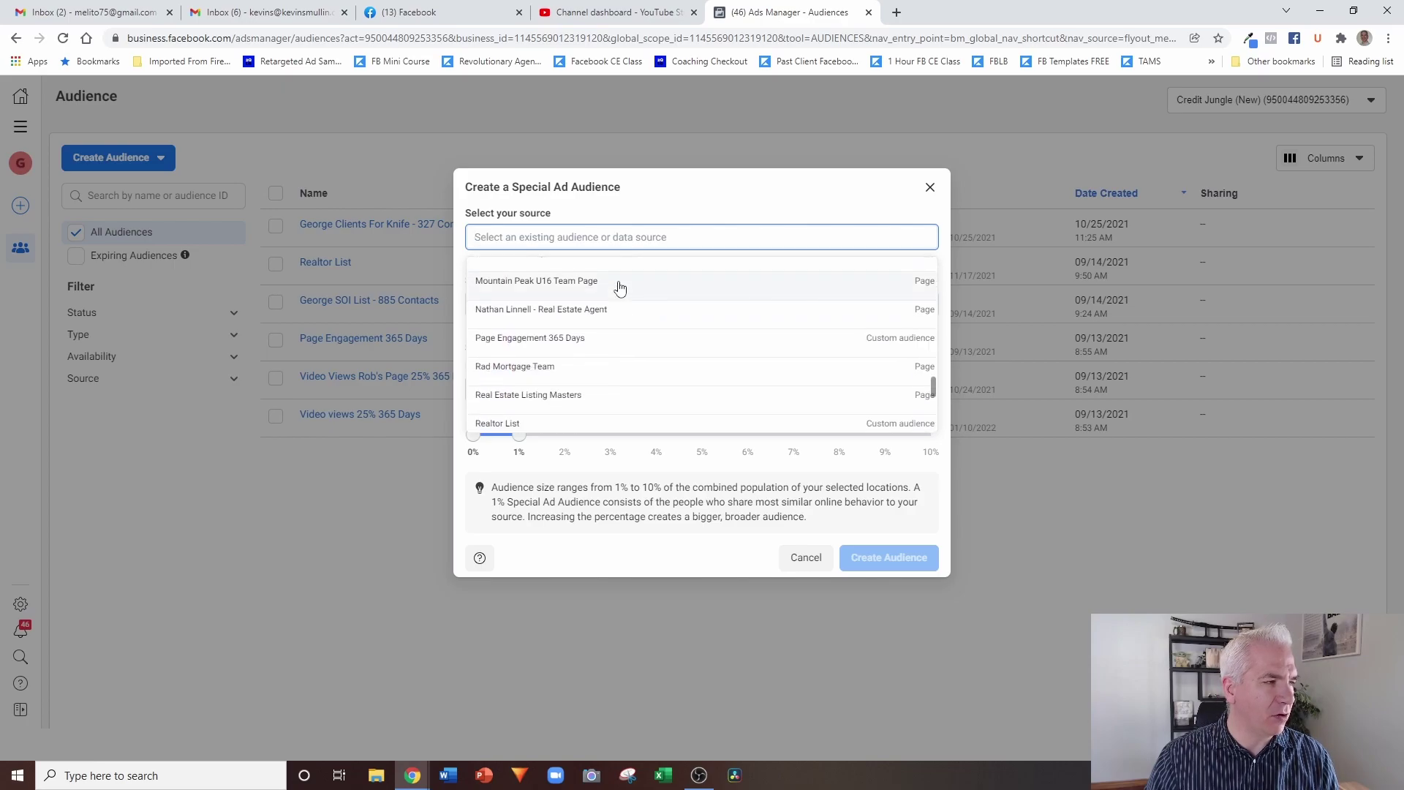
scroll(620, 289, down, 4)
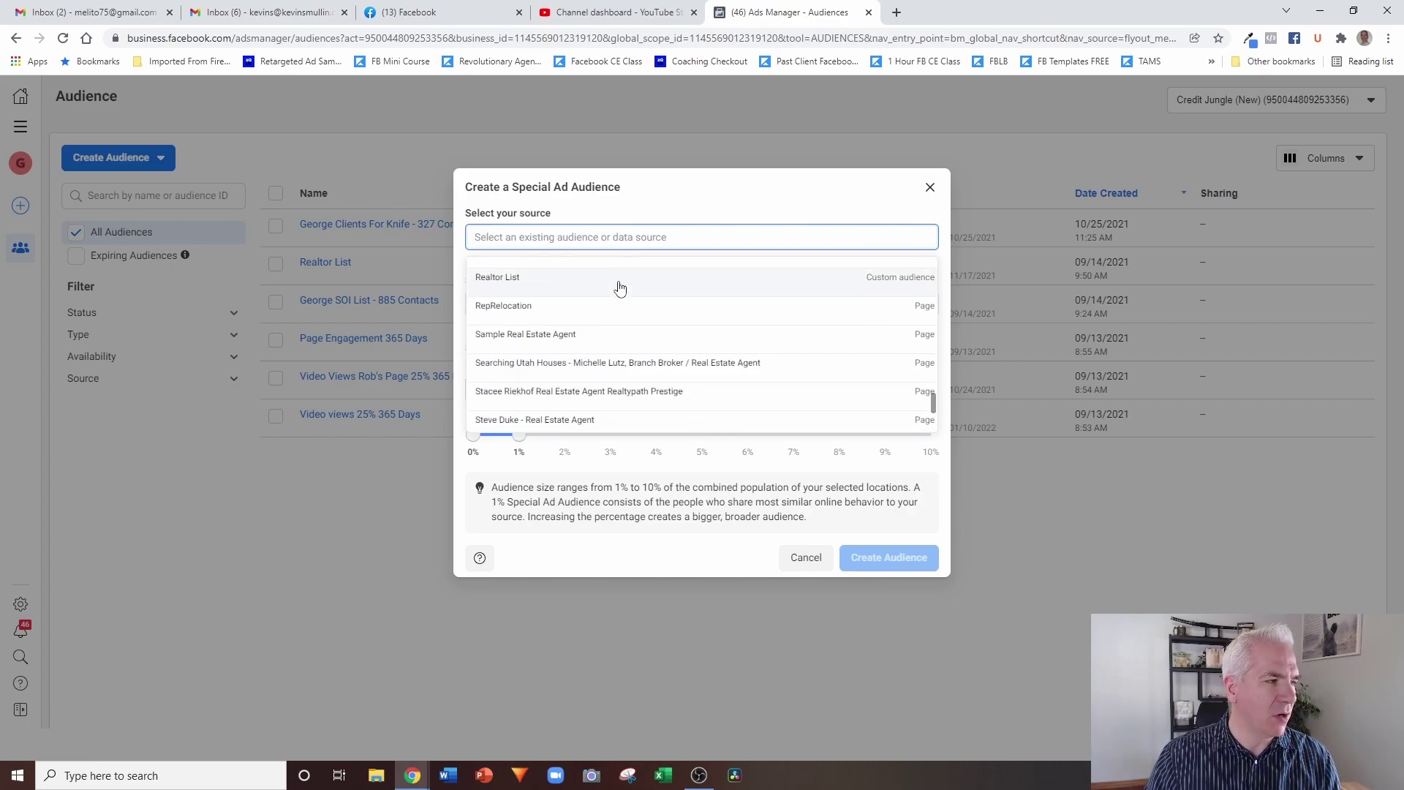
scroll(611, 294, up, 6)
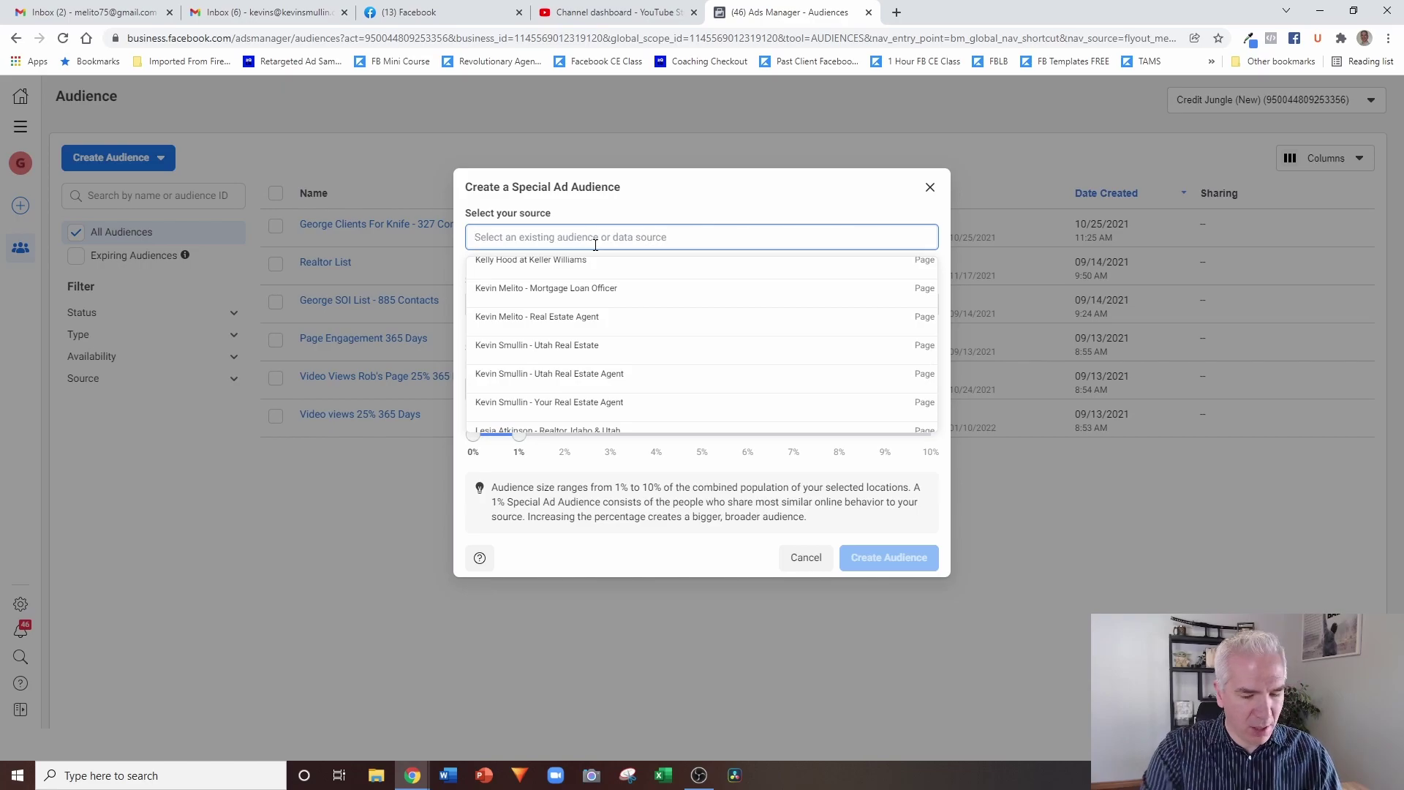
text(lead)
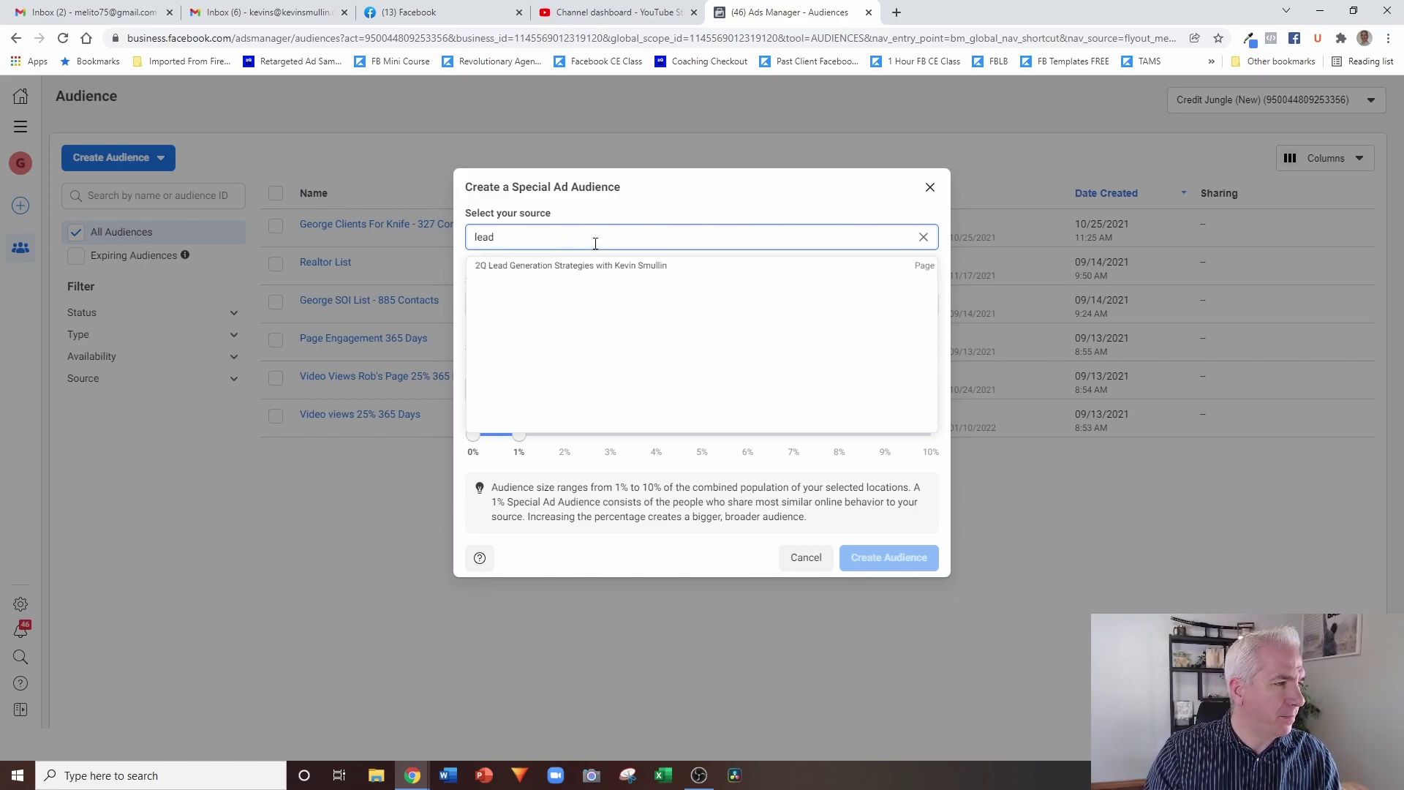
key(BackSpace)
key(BackSpace)
key(BackSpace)
key(BackSpace)
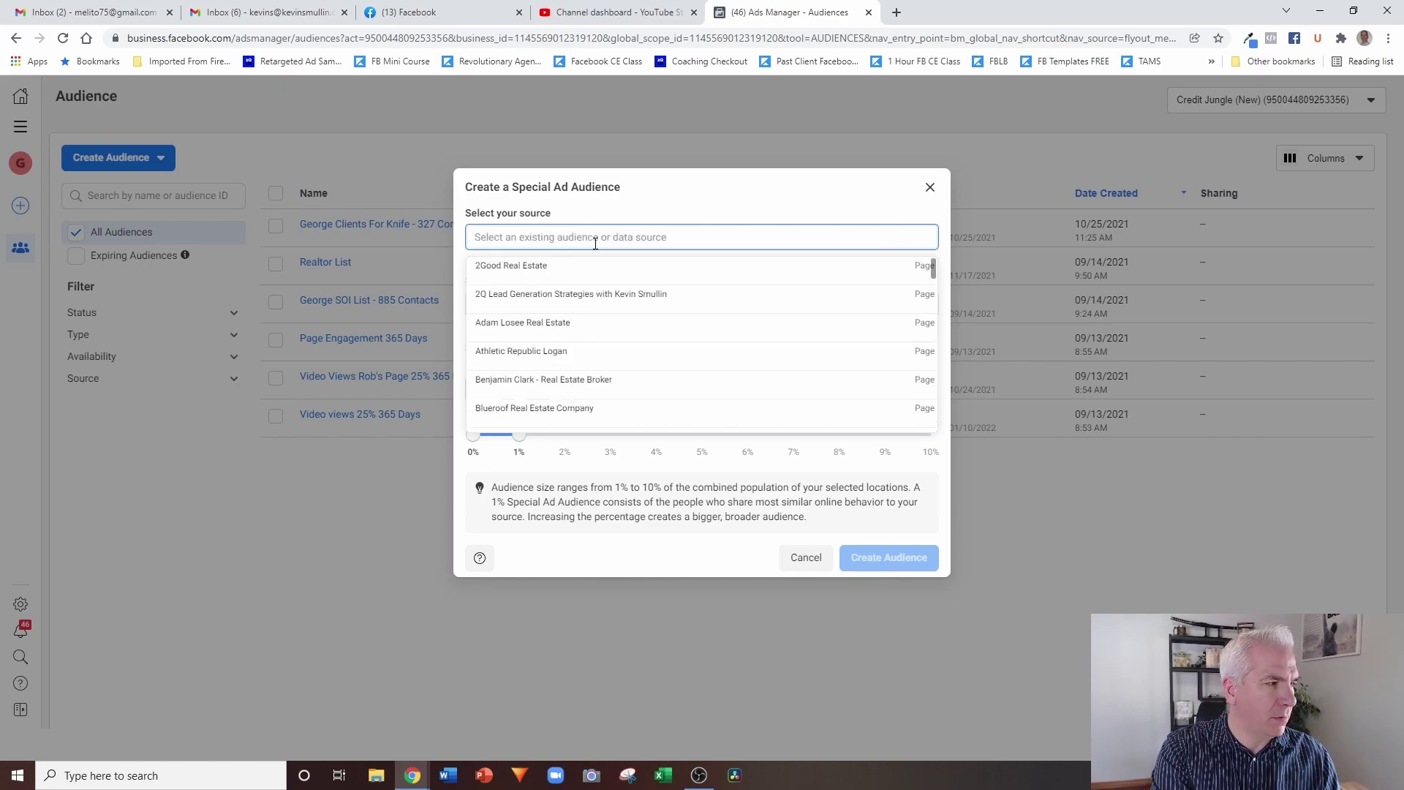
Search the Special Ad Audience sources for "op" and clear the search
text(c)
text(p)
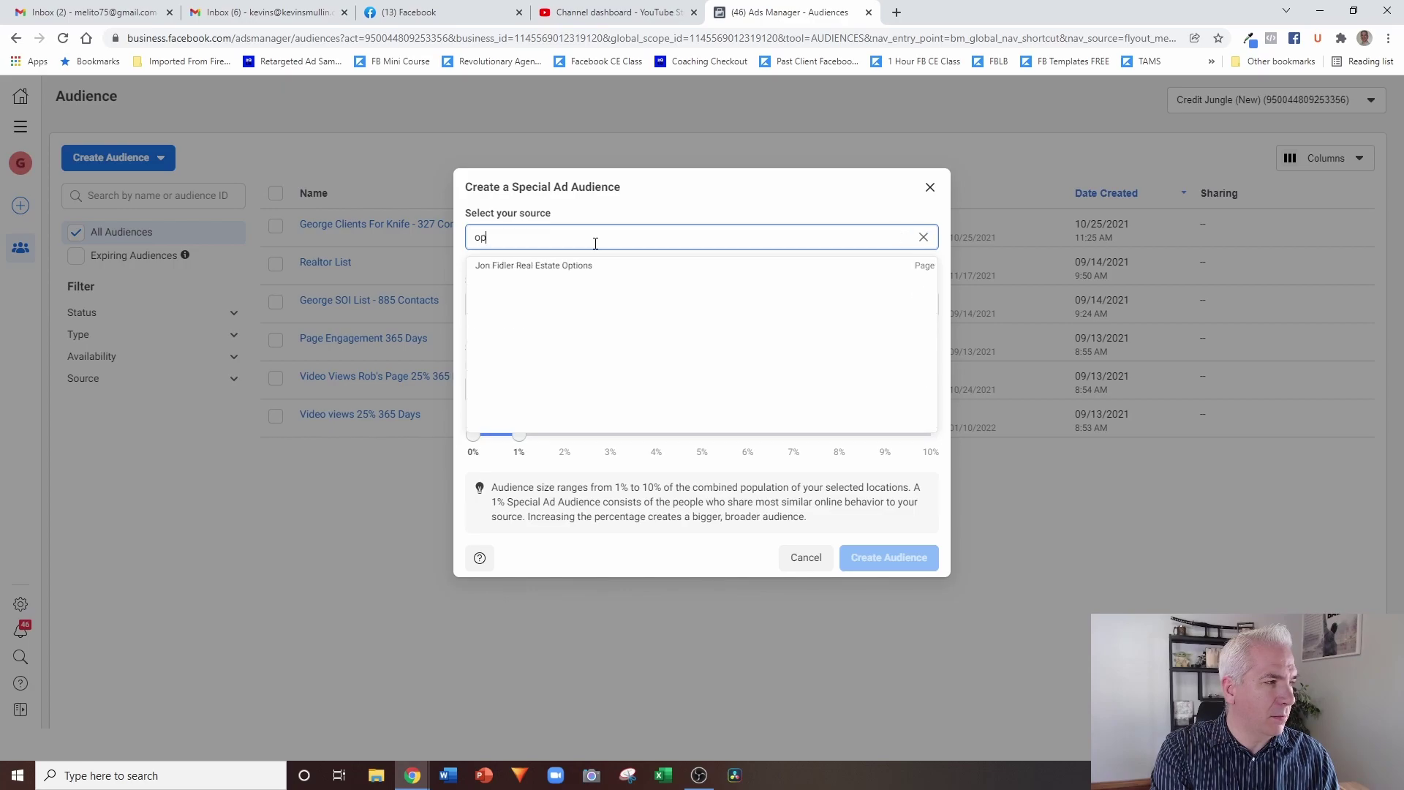
text(t)
key(BackSpace)
key(BackSpace)
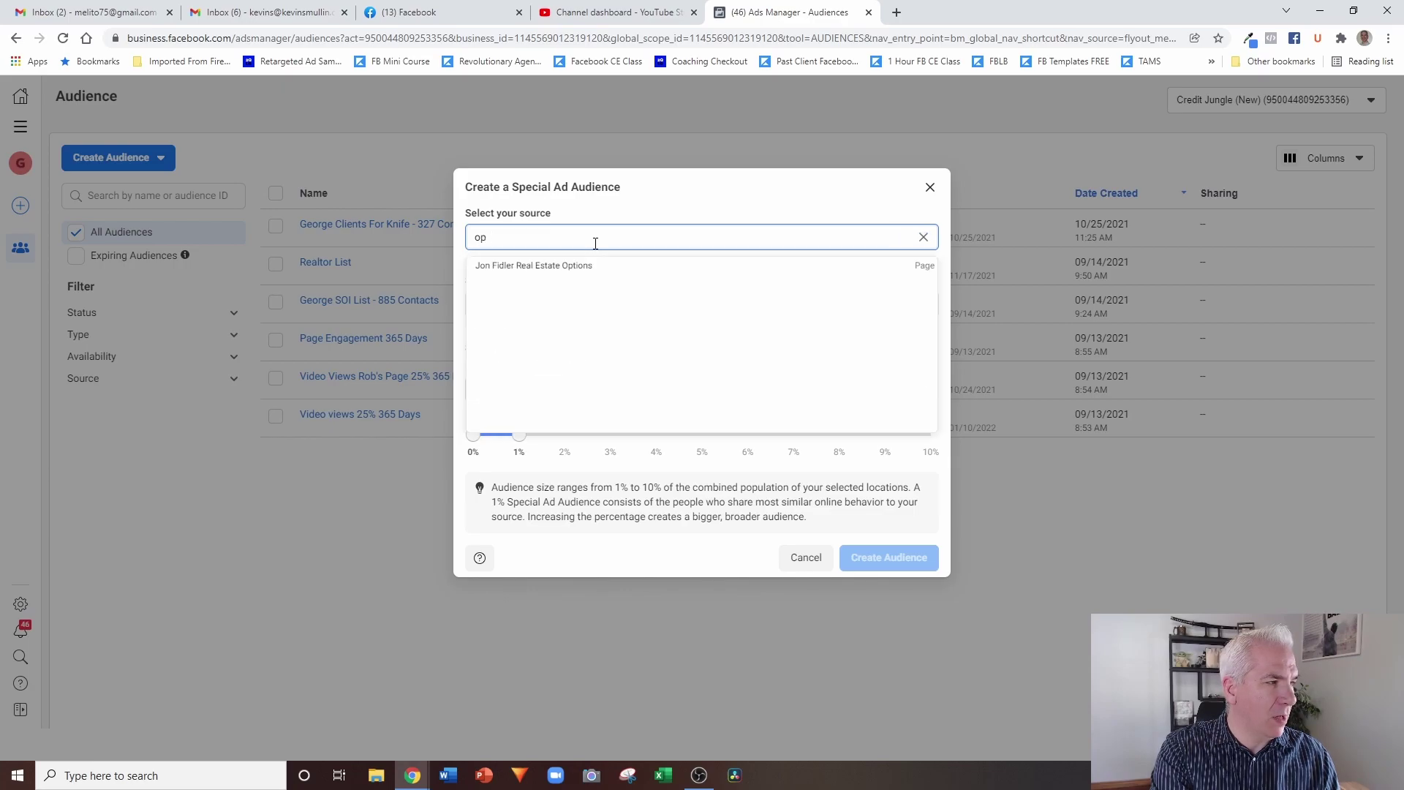
key(BackSpace)
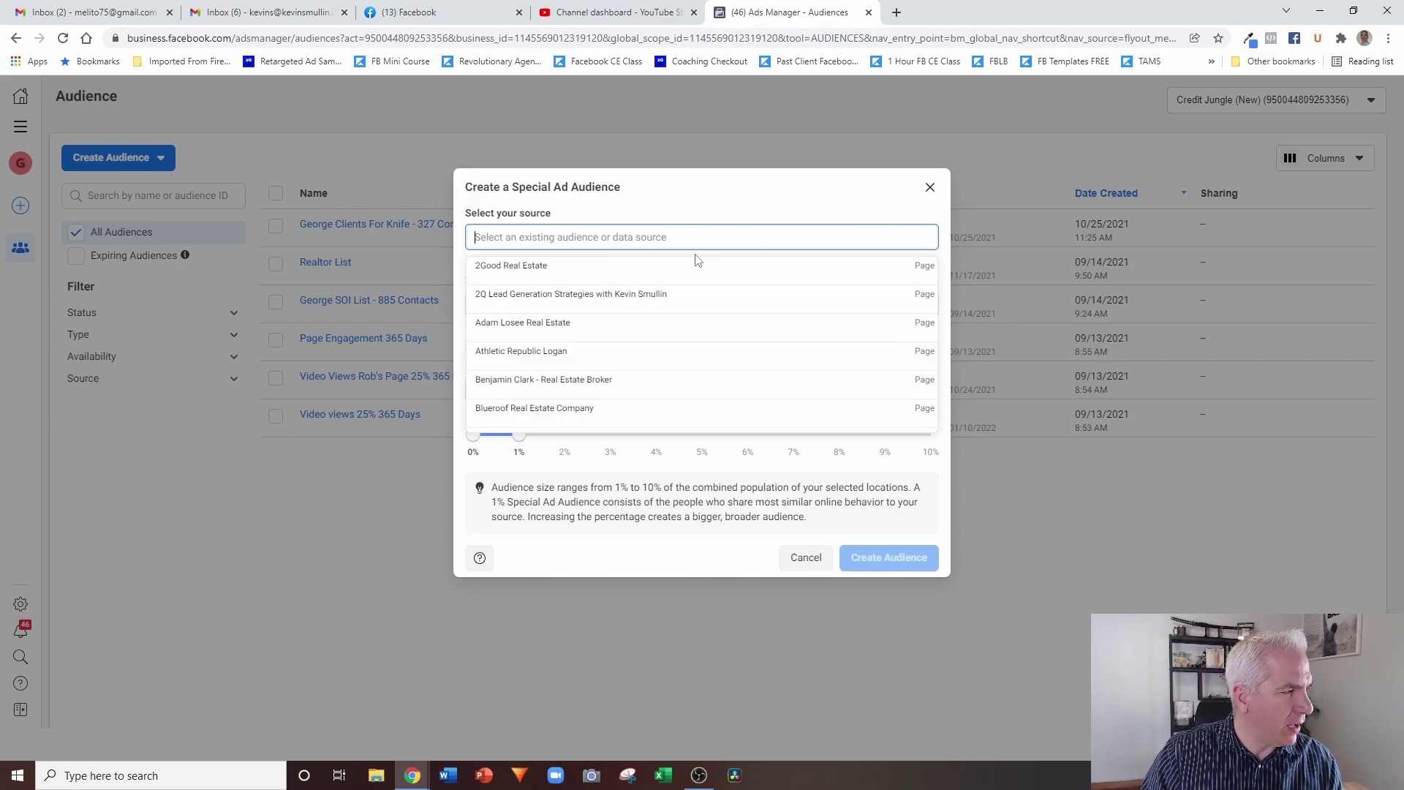
Select the 2Q Lead Generation Strategies Page as the audience source and set the audience location to United States
click(638, 300)
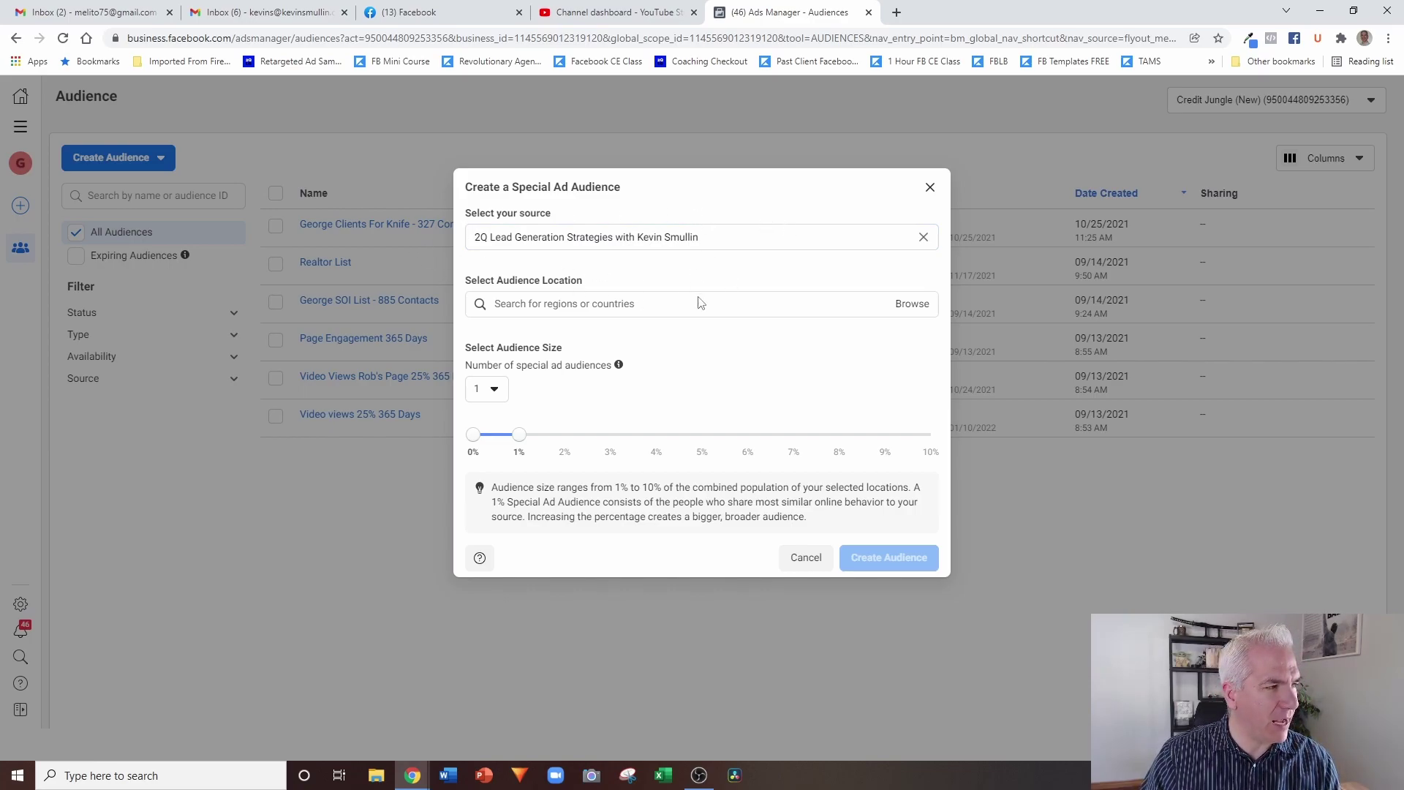
click(622, 304)
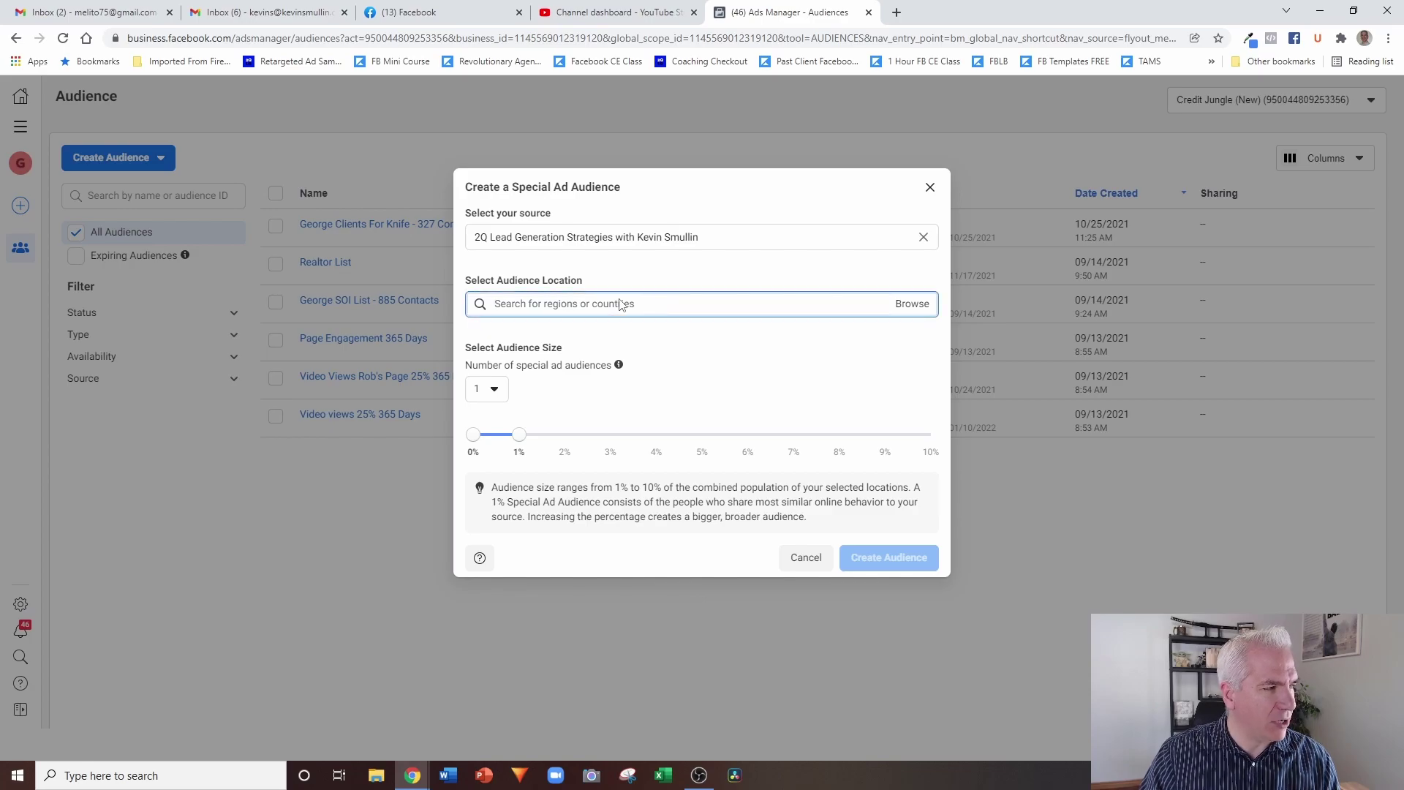
text(unite)
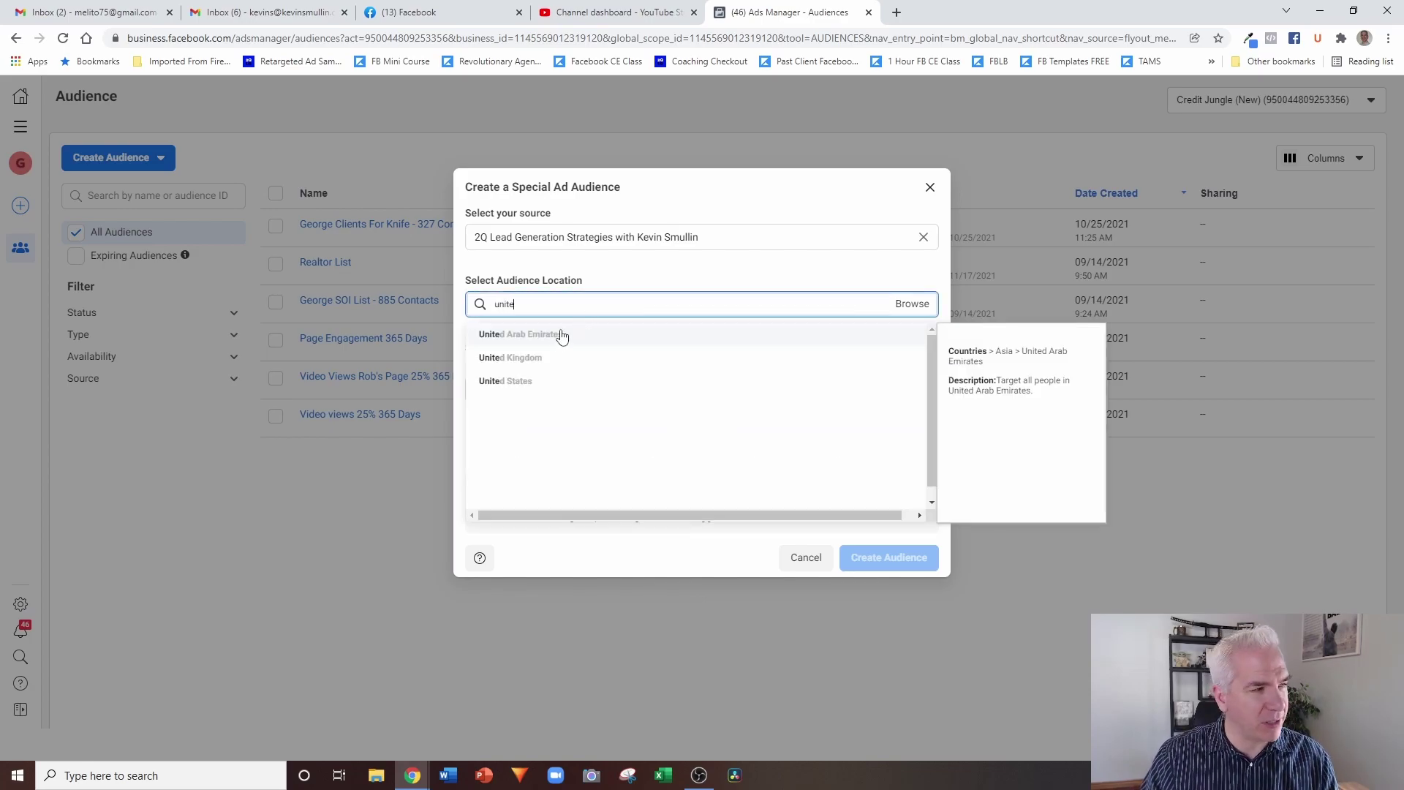
click(512, 381)
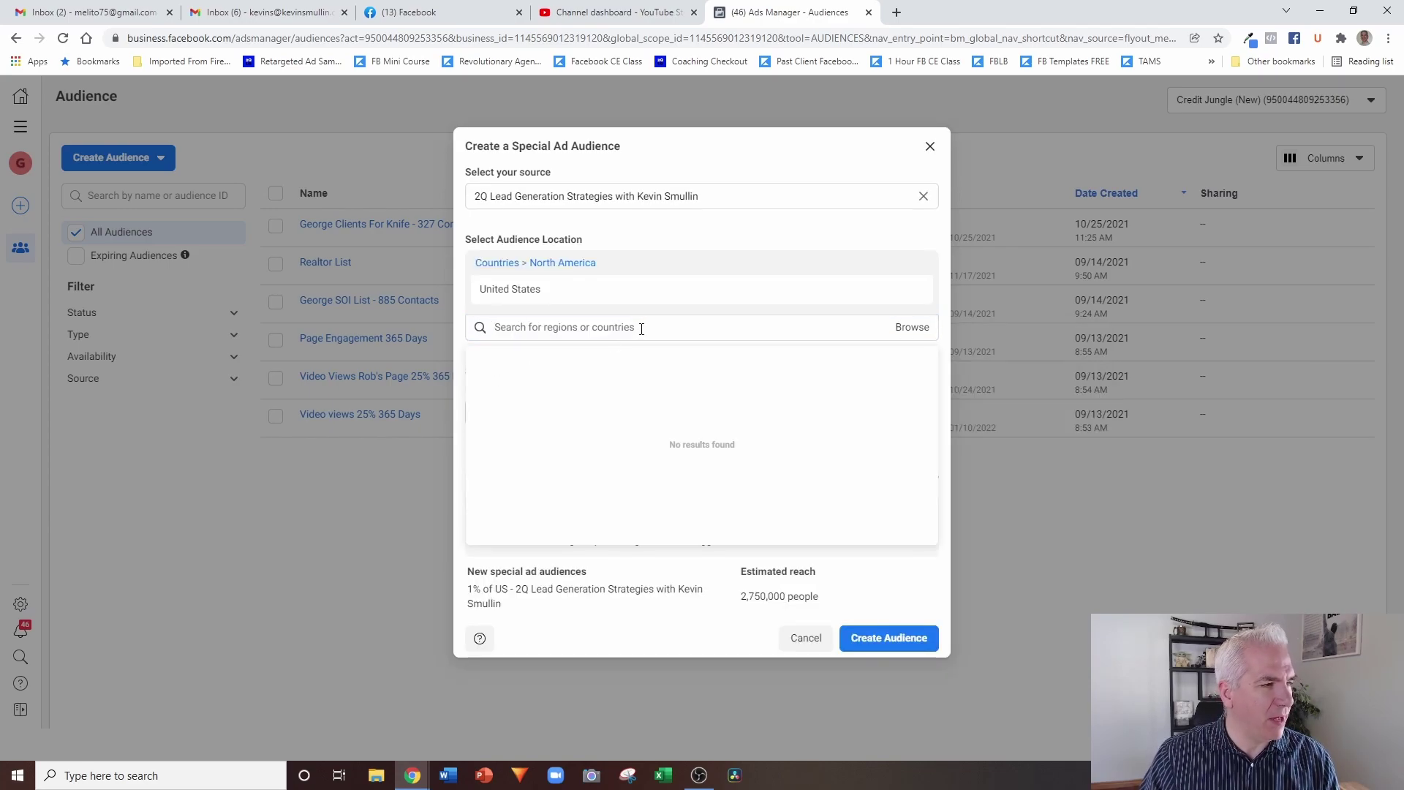
click(805, 225)
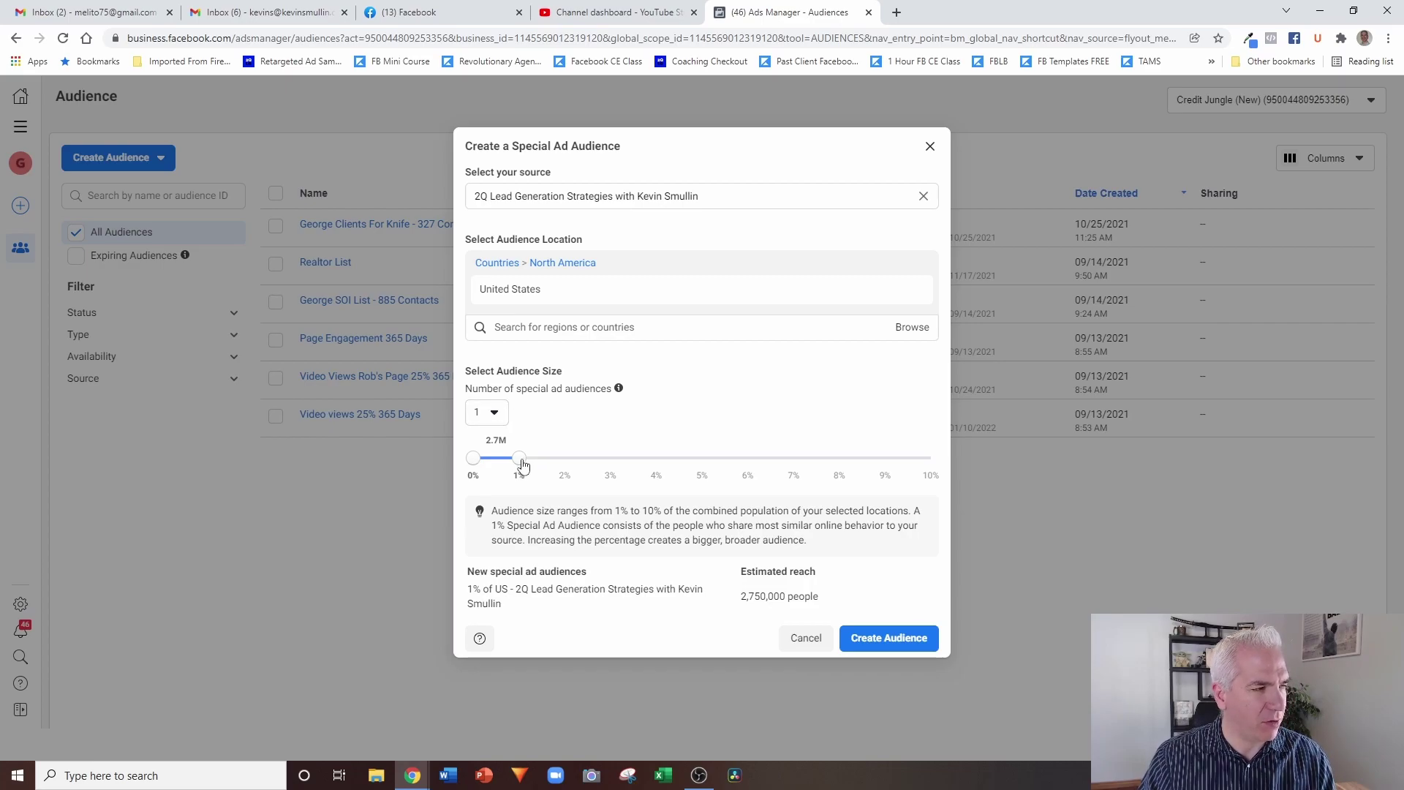
Review the audience size percentage and the name listed for the new special ad audience
mouse_move(520, 459)
mouse_down()
mouse_move(934, 479)
mouse_move(519, 467)
mouse_up()
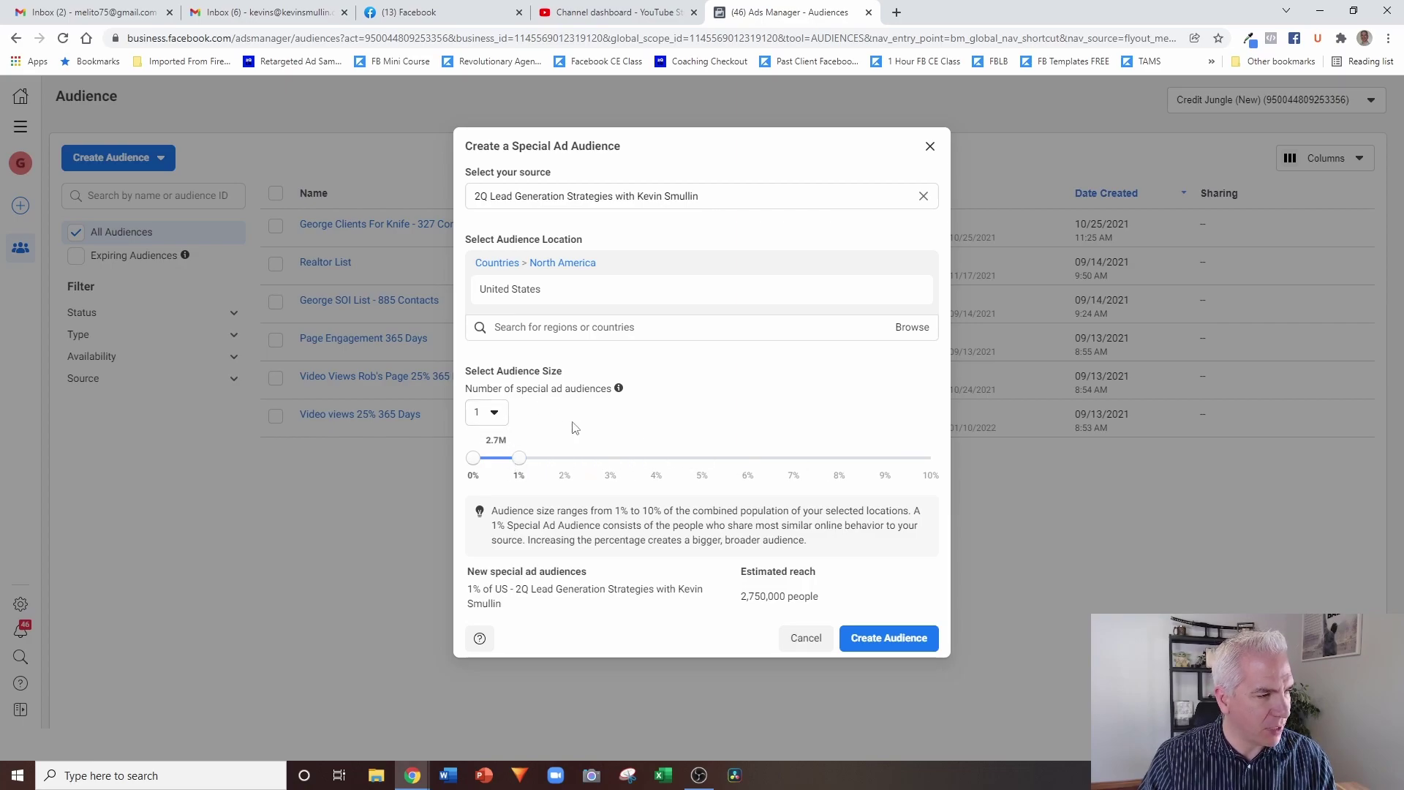
drag(468, 590, 524, 590)
click(541, 591)
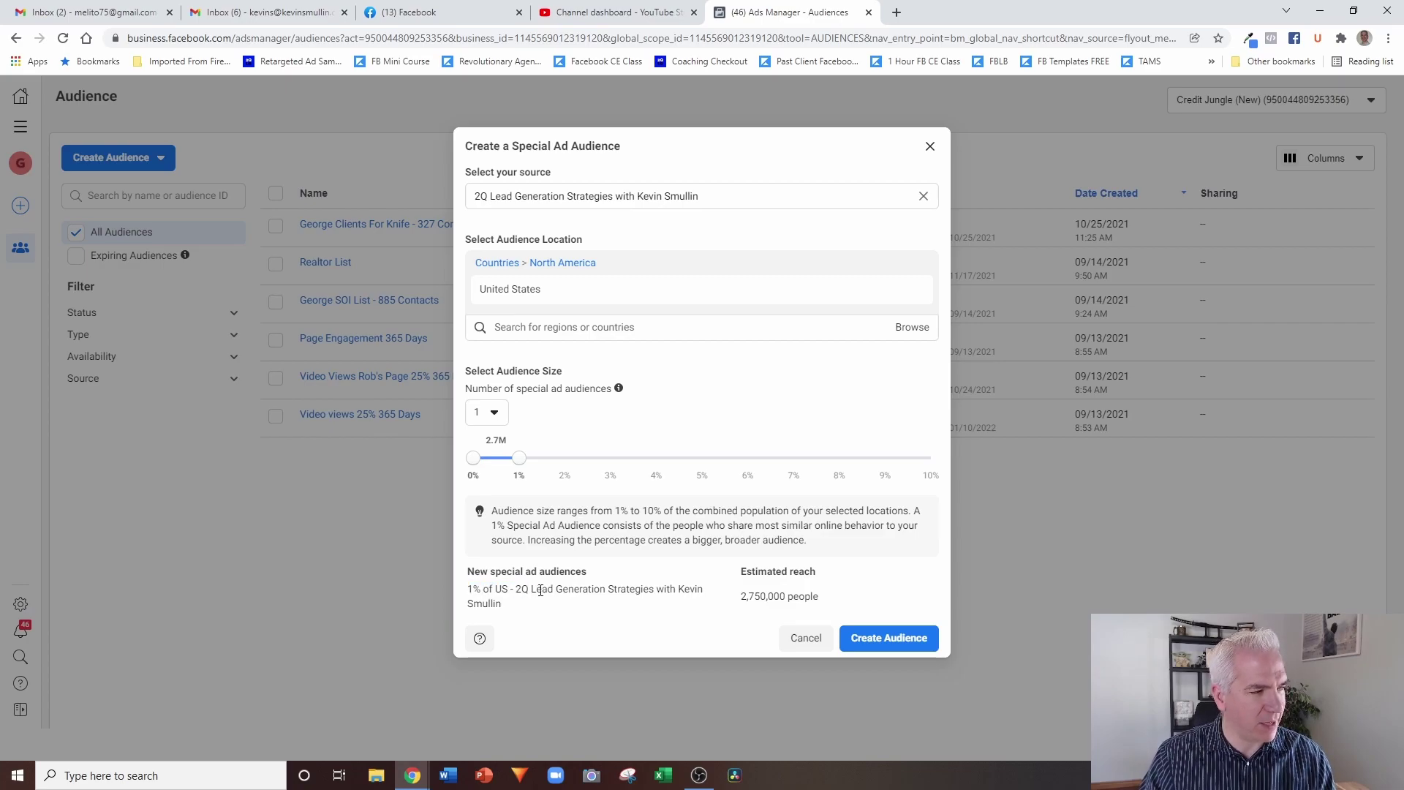